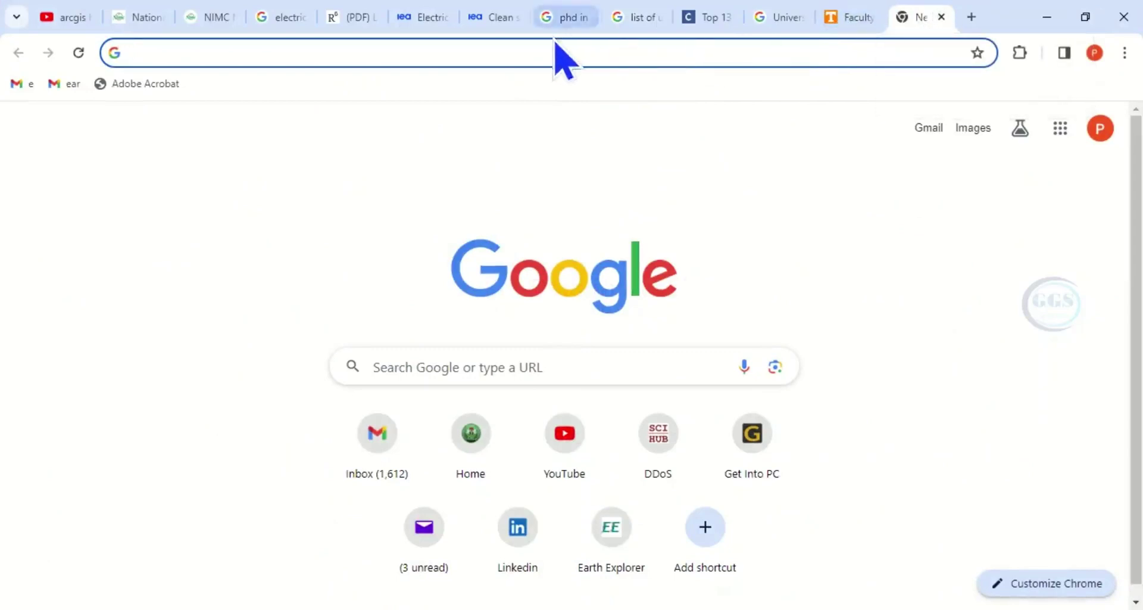
# - Open the EarthExplorer site at earthexplorer.usgs.gov
pyautogui.click(530, 52)
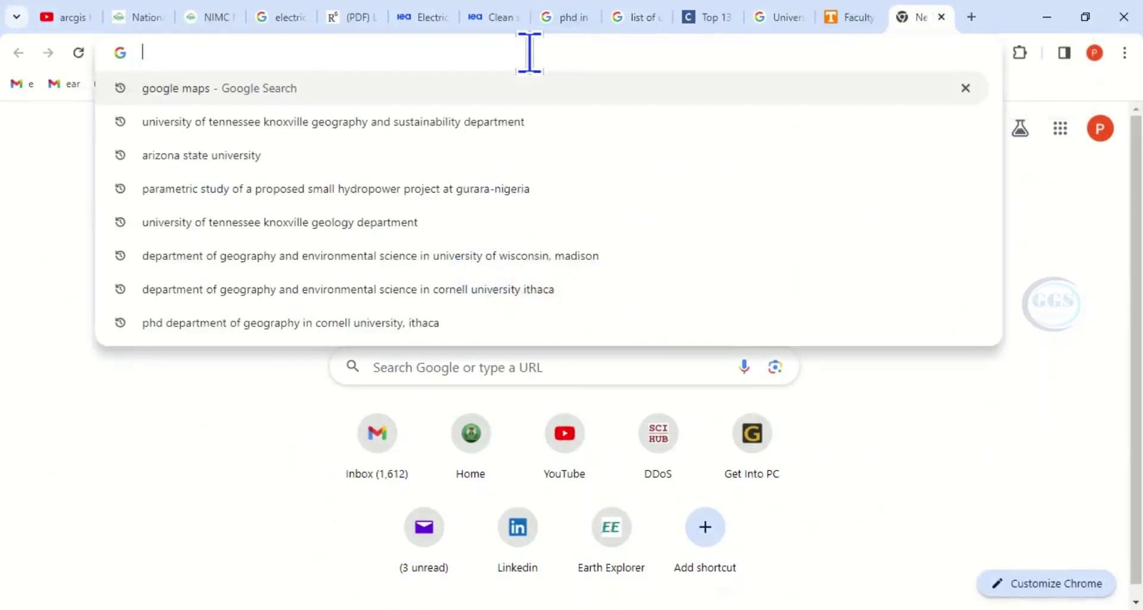
pyautogui.write('earthexplorer.usgs.gov')
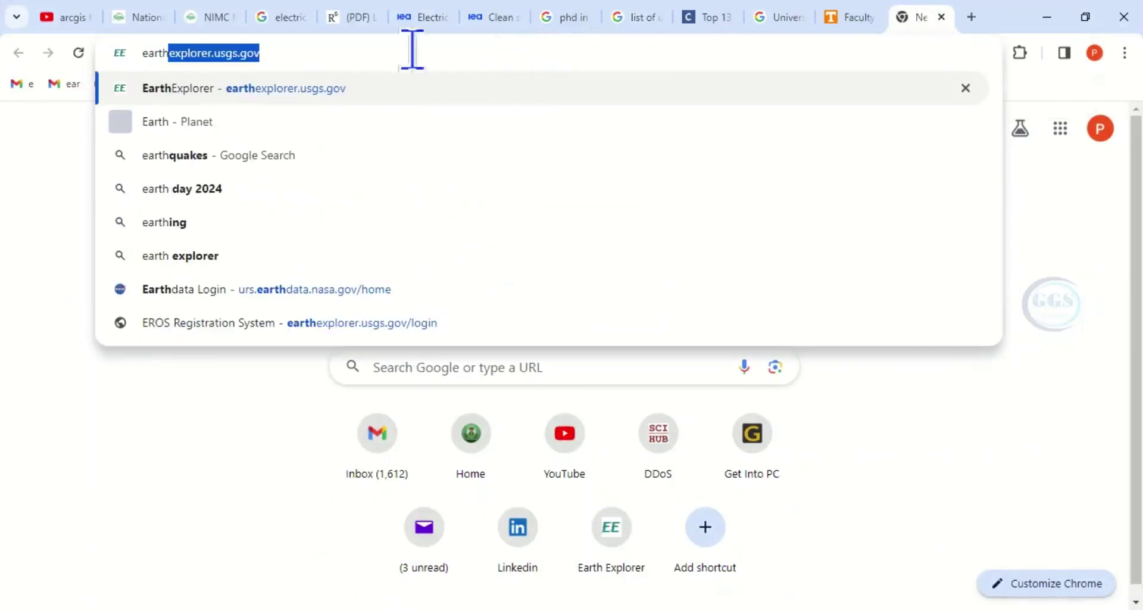
pyautogui.click(269, 54)
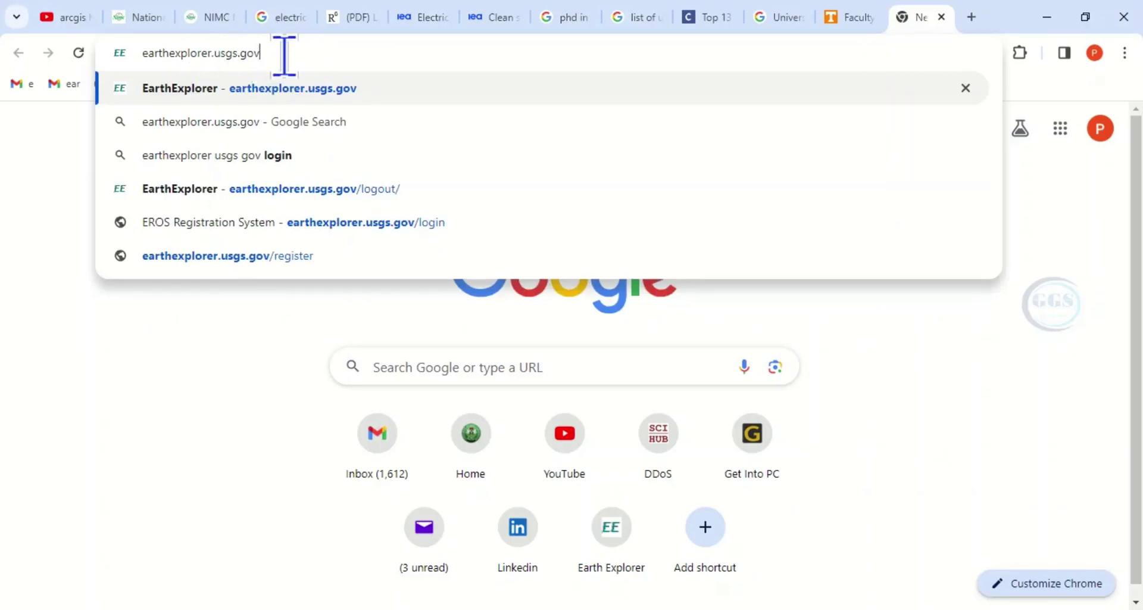
pyautogui.press('Return')
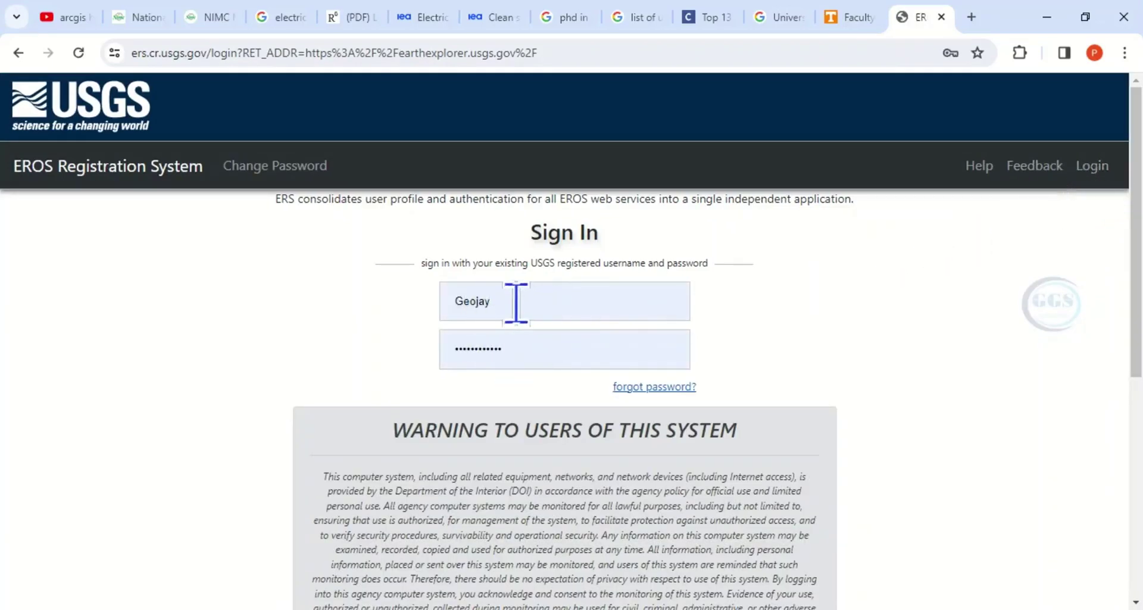
# - Sign in to the EROS Registration System with the username and password already filled in
pyautogui.scroll(-1, 566, 315)
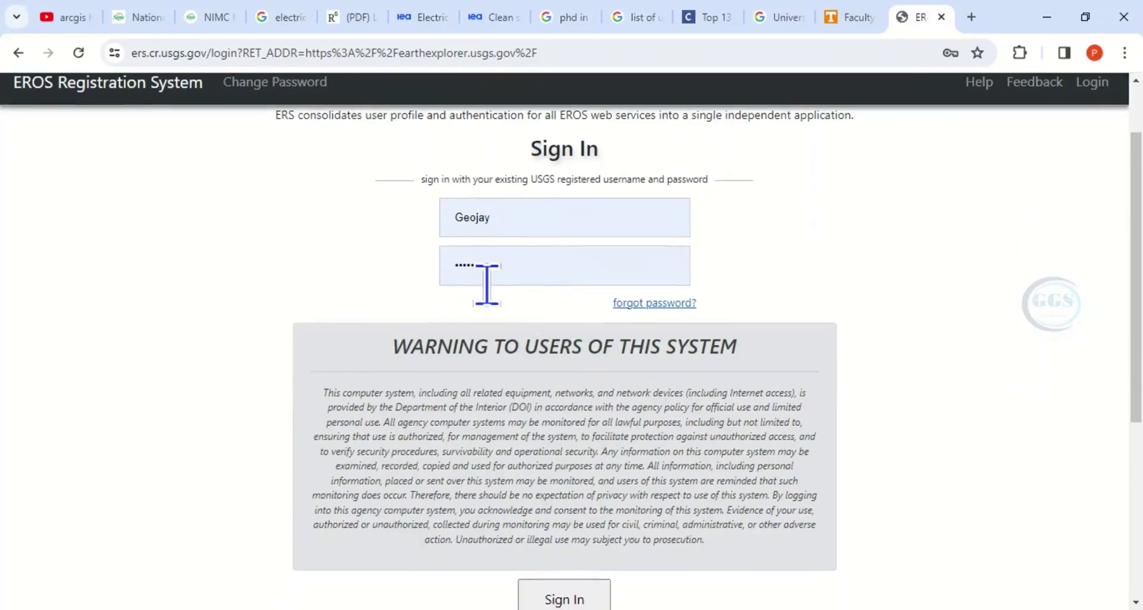
pyautogui.scroll(-4, 497, 274)
pyautogui.click(564, 286)
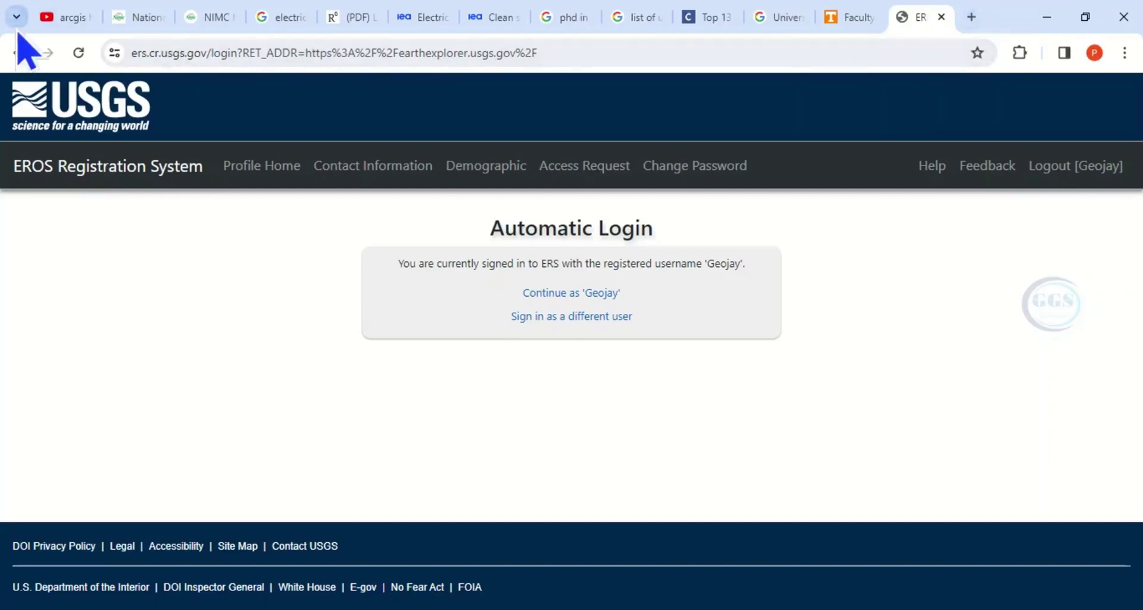
# - Open earthexplorer.usgs.gov in a new browser tab
pyautogui.click(972, 18)
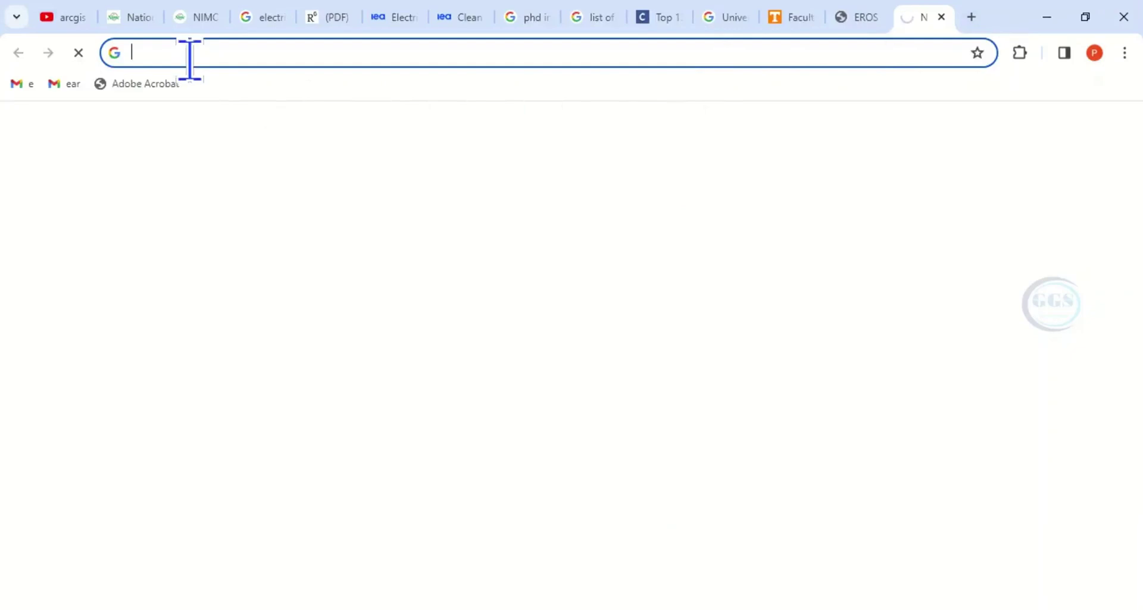
pyautogui.write('earthexplorer.usgs.gov')
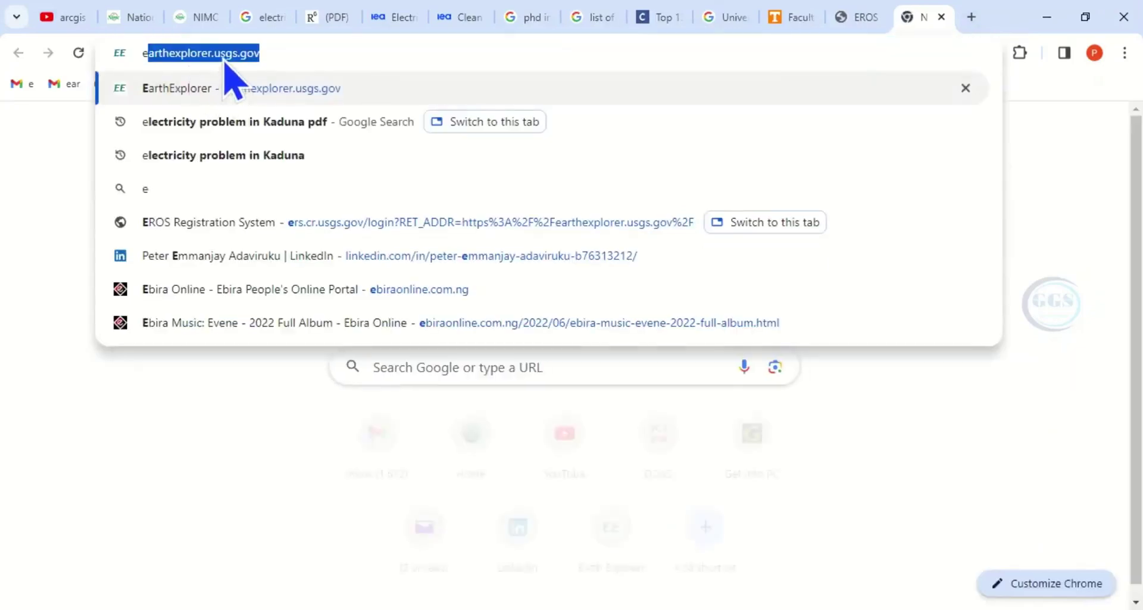
pyautogui.press('Return')
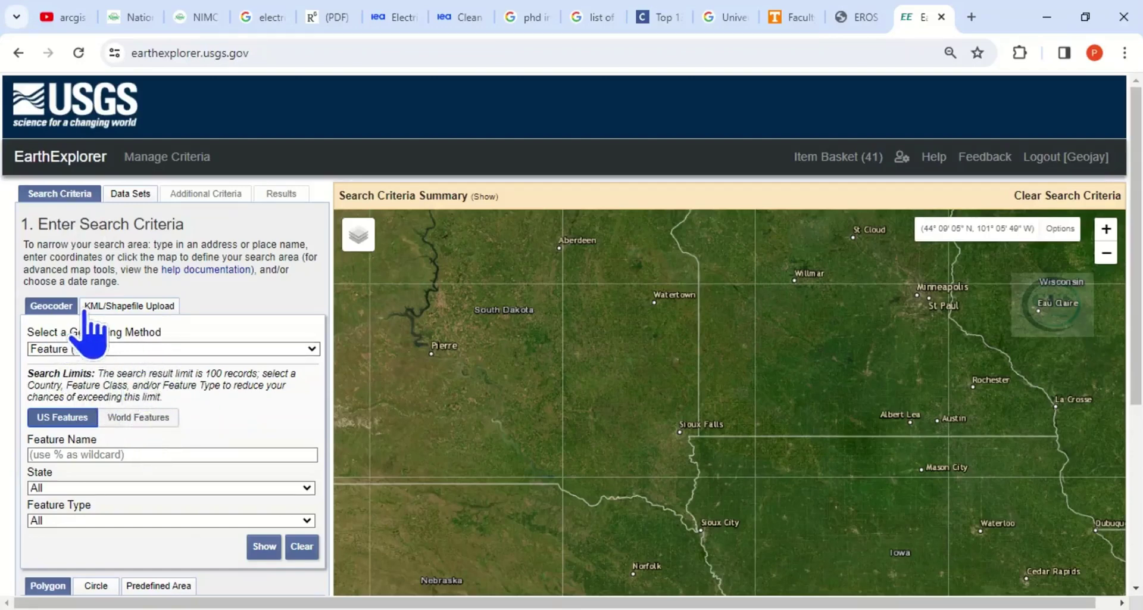
# - Geocode the place Okene with the Address/Place method and add Okene, Kogi, Nigeria as the area of interest
pyautogui.click(314, 349)
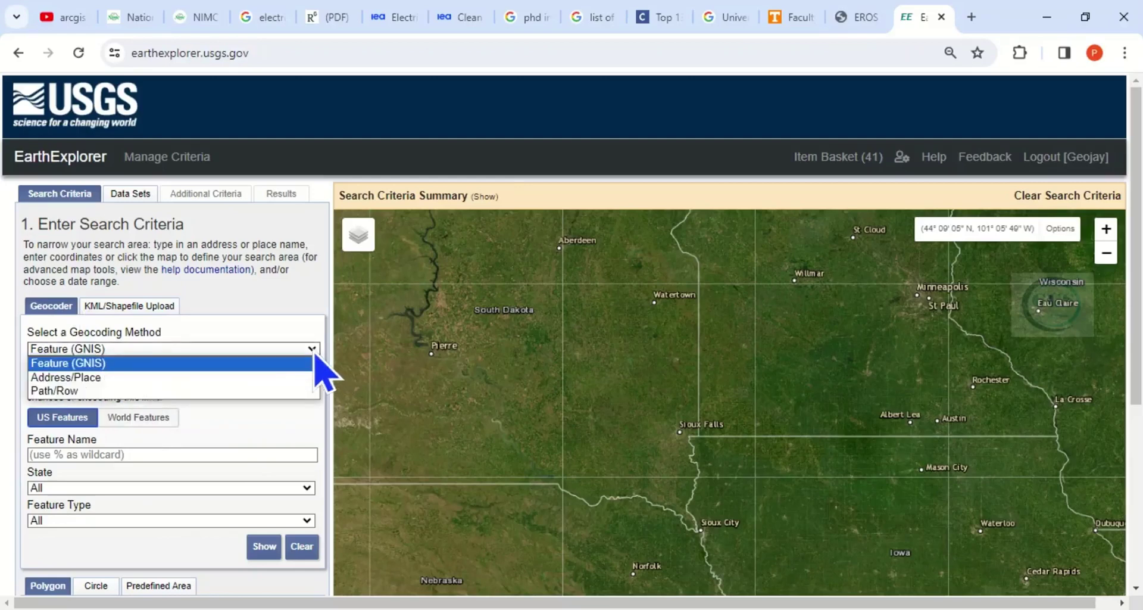
pyautogui.click(87, 380)
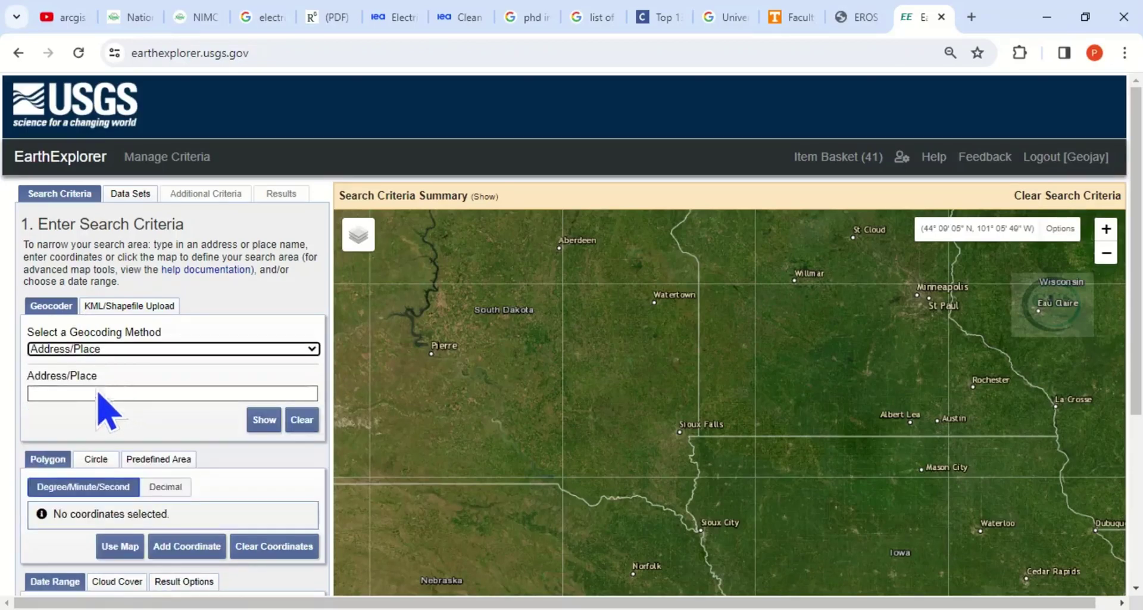
pyautogui.click(93, 392)
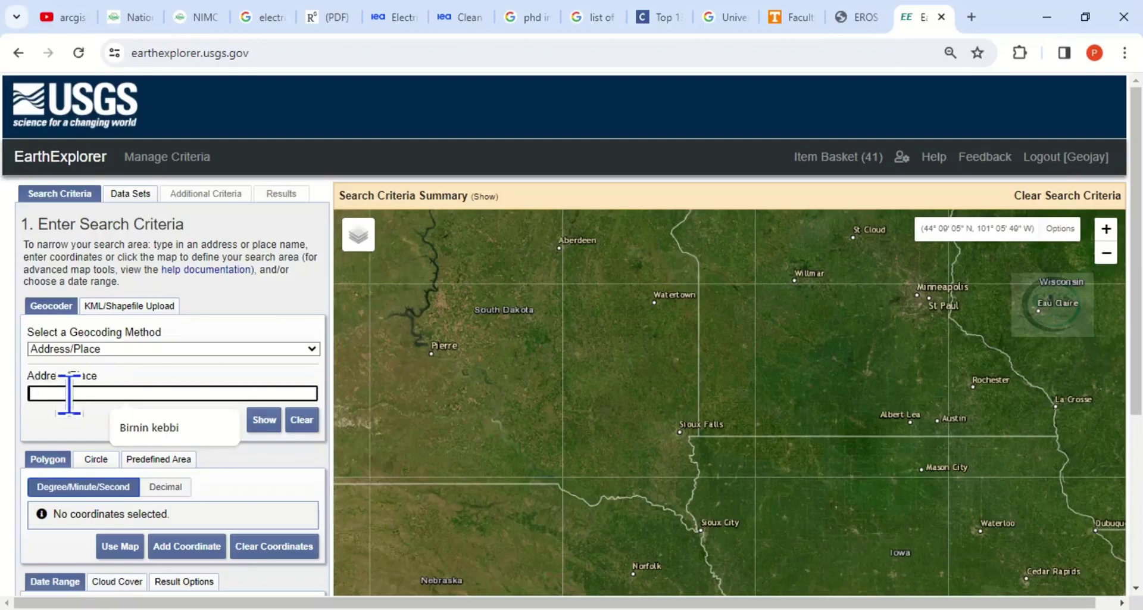
pyautogui.write('Okene')
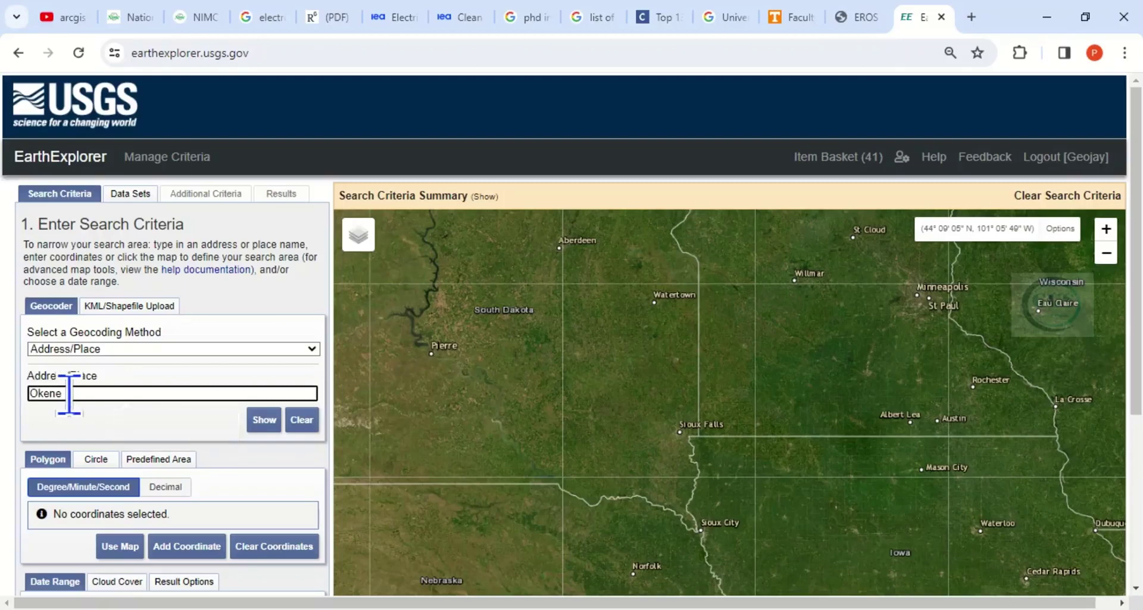
pyautogui.click(264, 418)
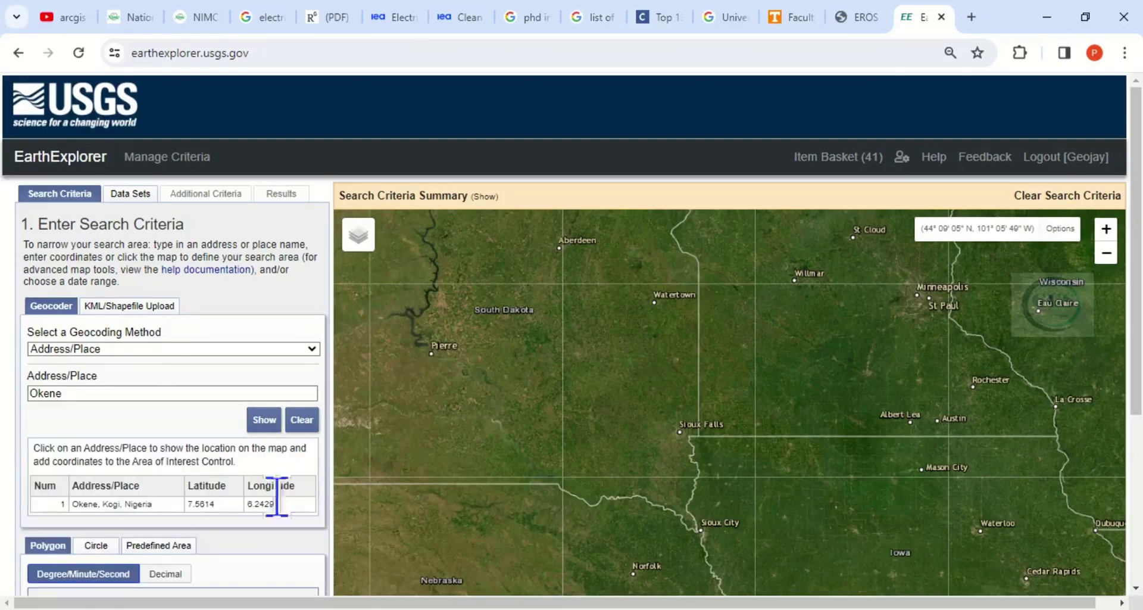
pyautogui.click(92, 503)
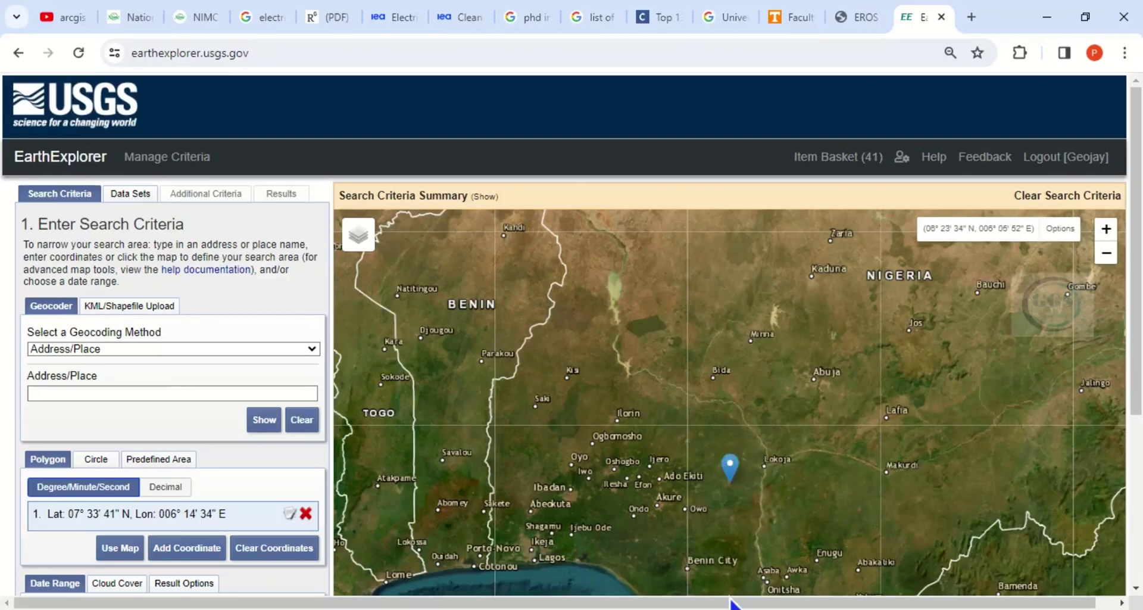
# - Switch to the Landsat Timeline.png image to view the satellites' operating years, and return to EarthExplorer
pyautogui.hotkey('alt', 'Tab')
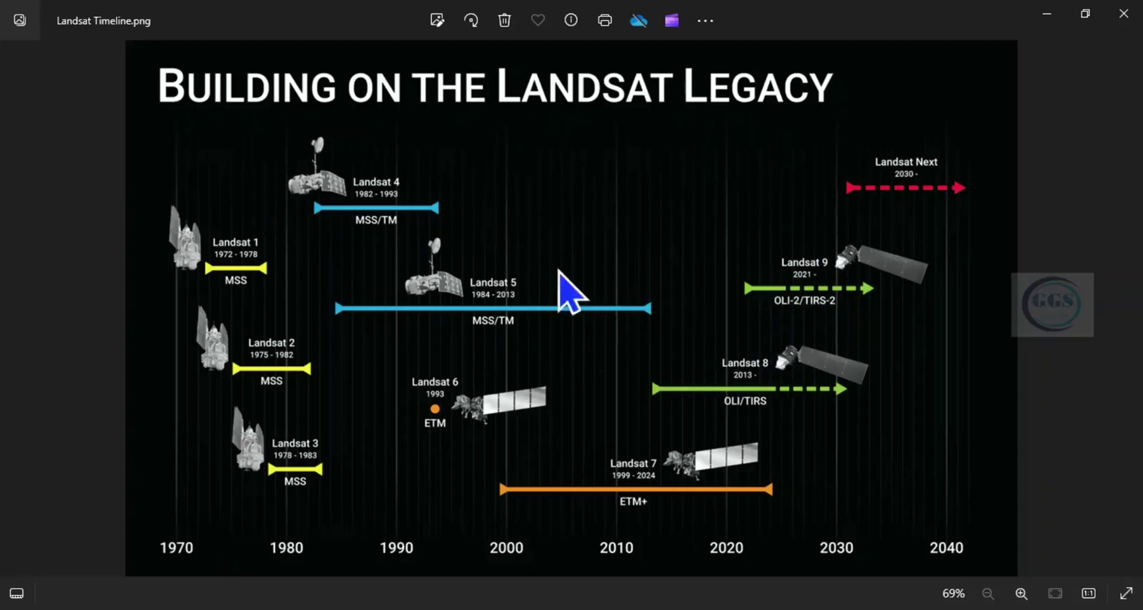
pyautogui.click(1048, 17)
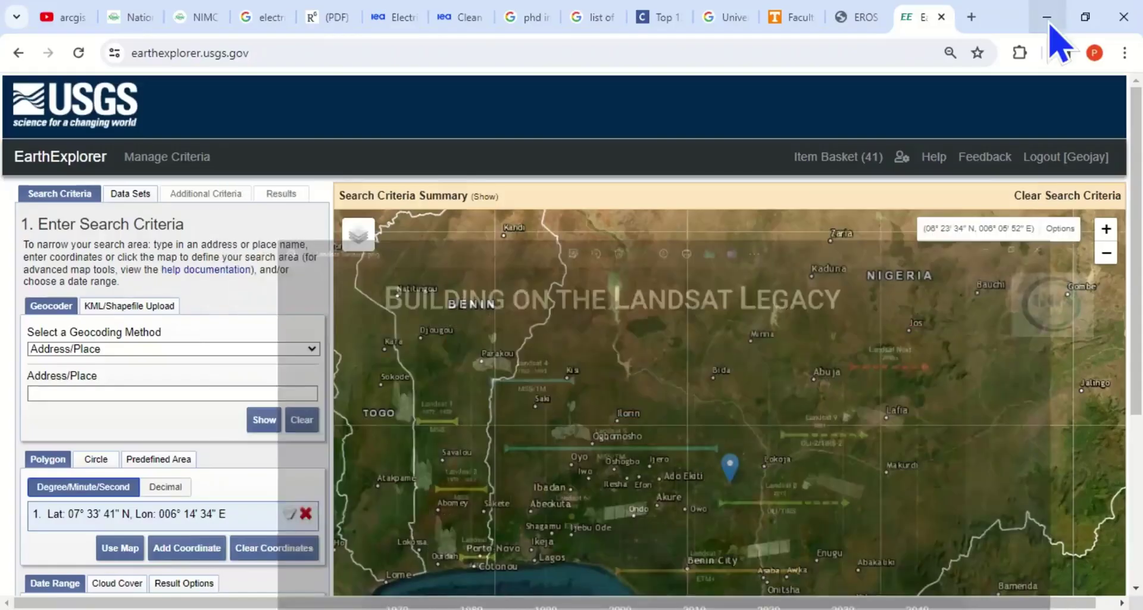
# - Set the start date of the search date range to 01/01/2023
pyautogui.scroll(-2, 191, 536)
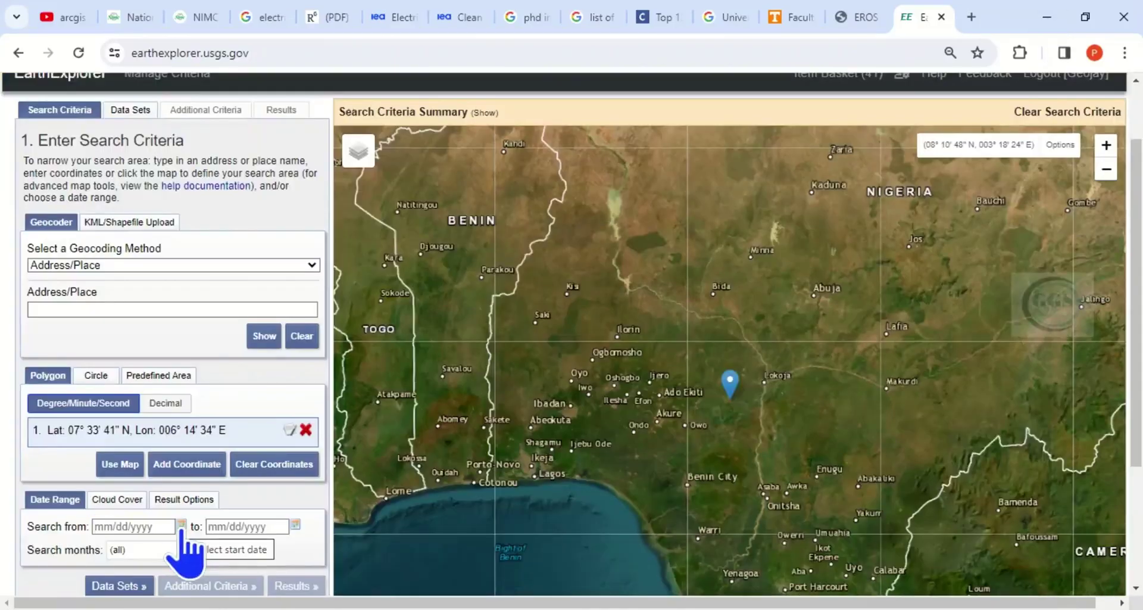
pyautogui.click(182, 527)
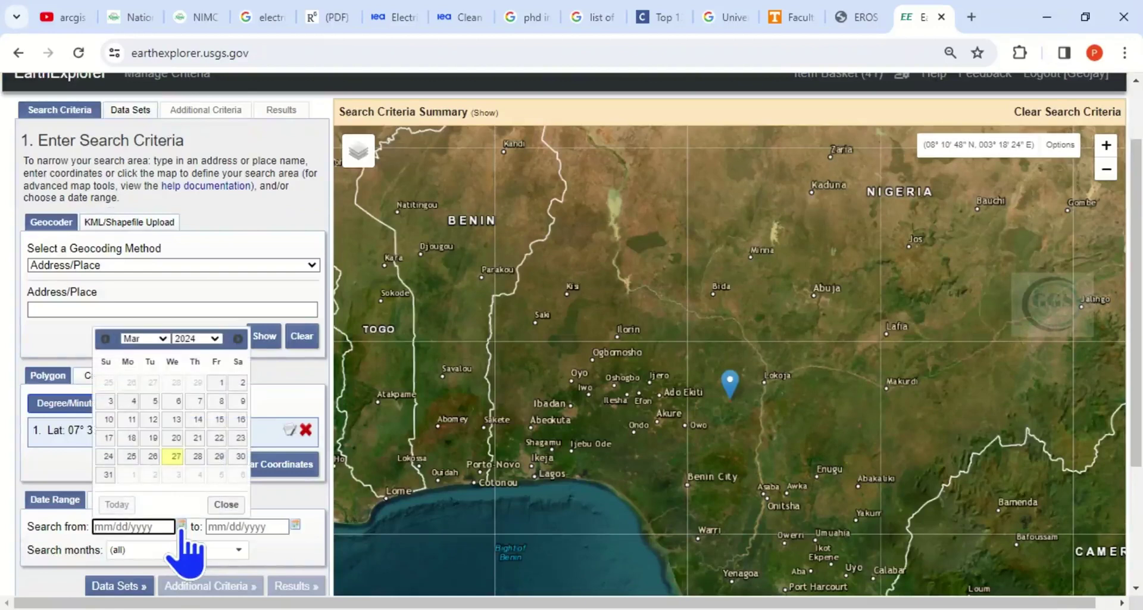
pyautogui.click(163, 340)
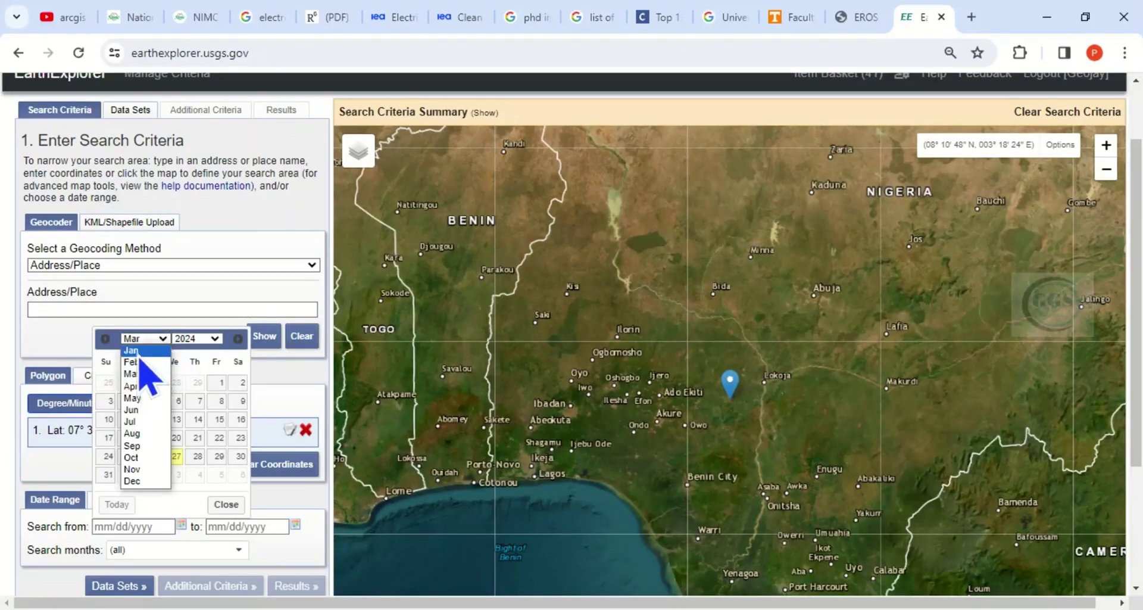
pyautogui.click(139, 351)
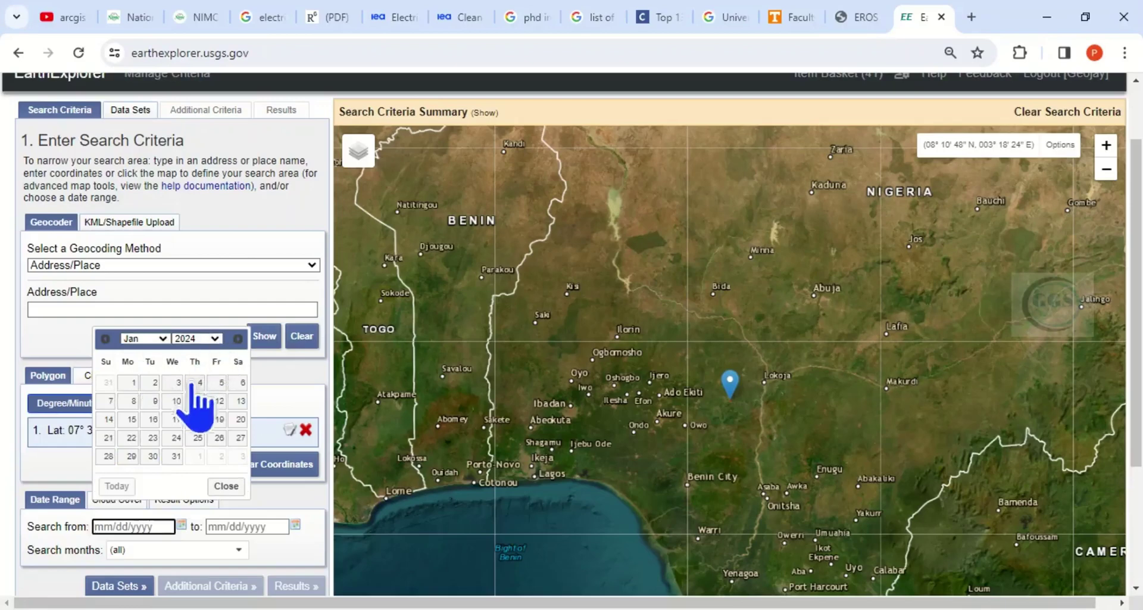
pyautogui.click(215, 338)
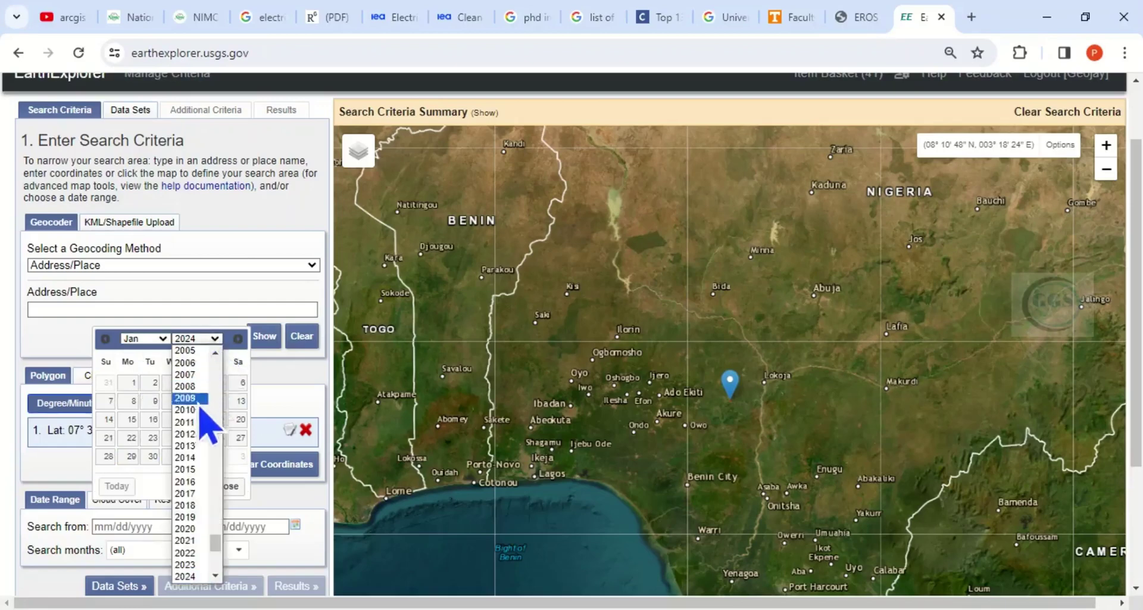
pyautogui.click(195, 564)
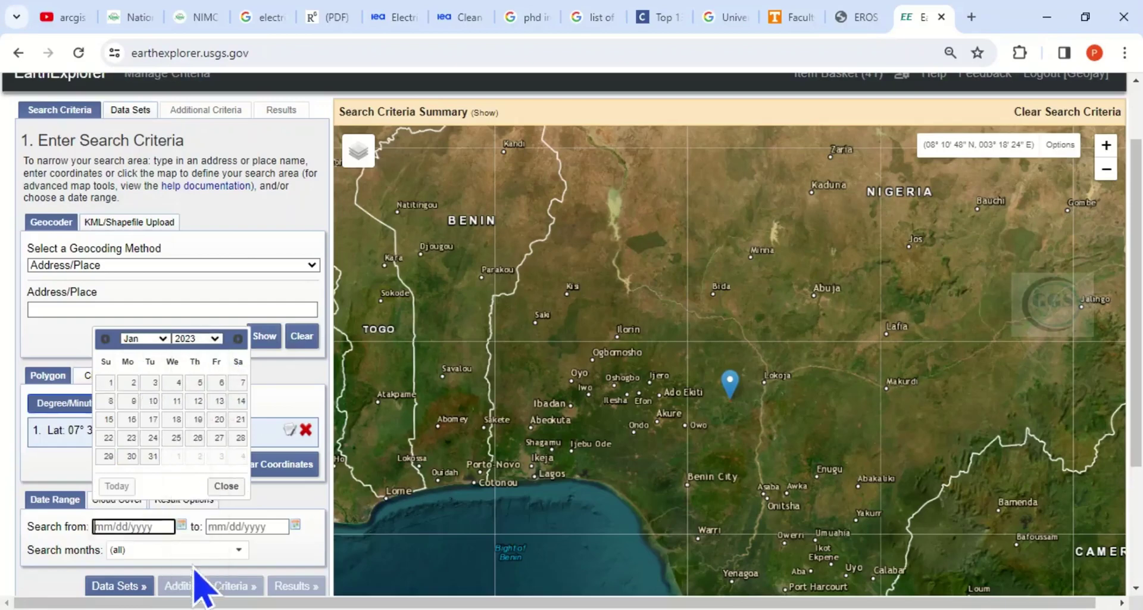
pyautogui.click(153, 457)
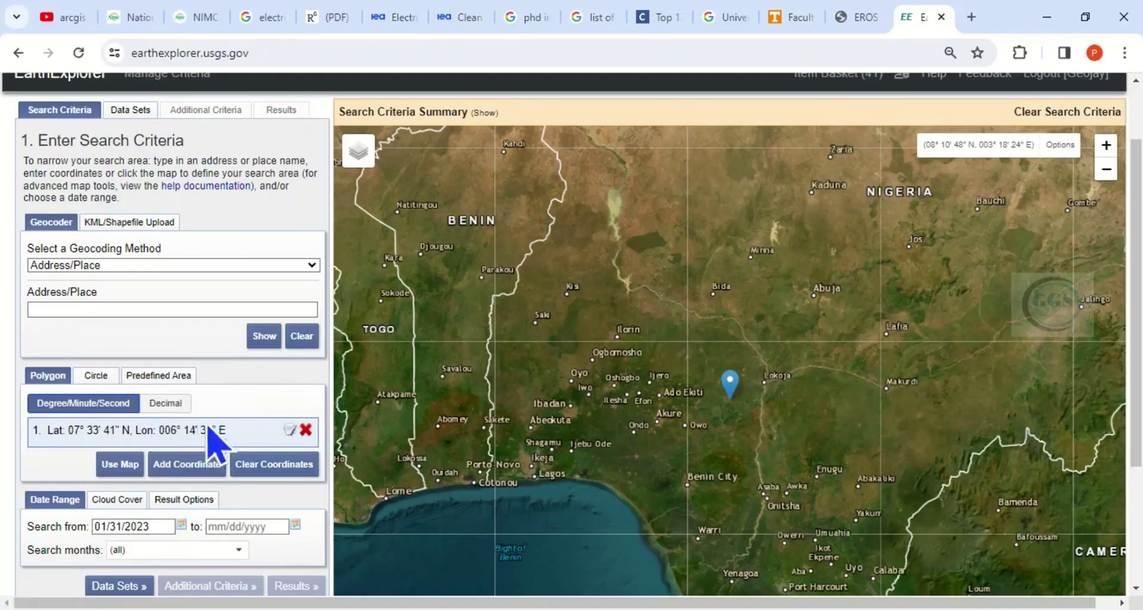
pyautogui.click(180, 524)
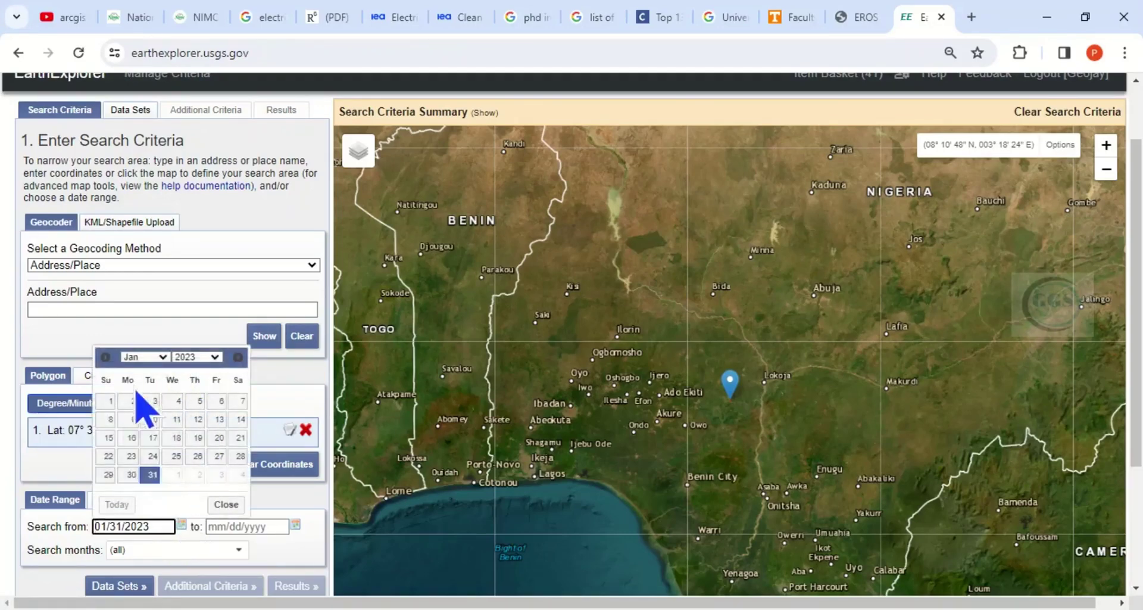
pyautogui.click(110, 400)
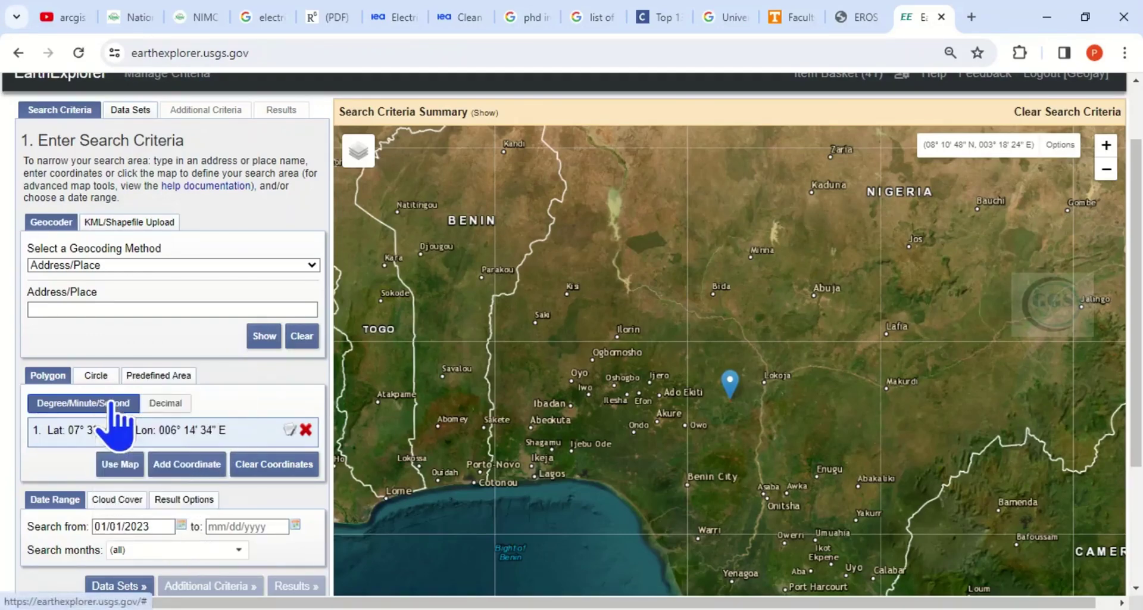
# - Set the end date of the search date range to 12/31/2023
pyautogui.click(295, 524)
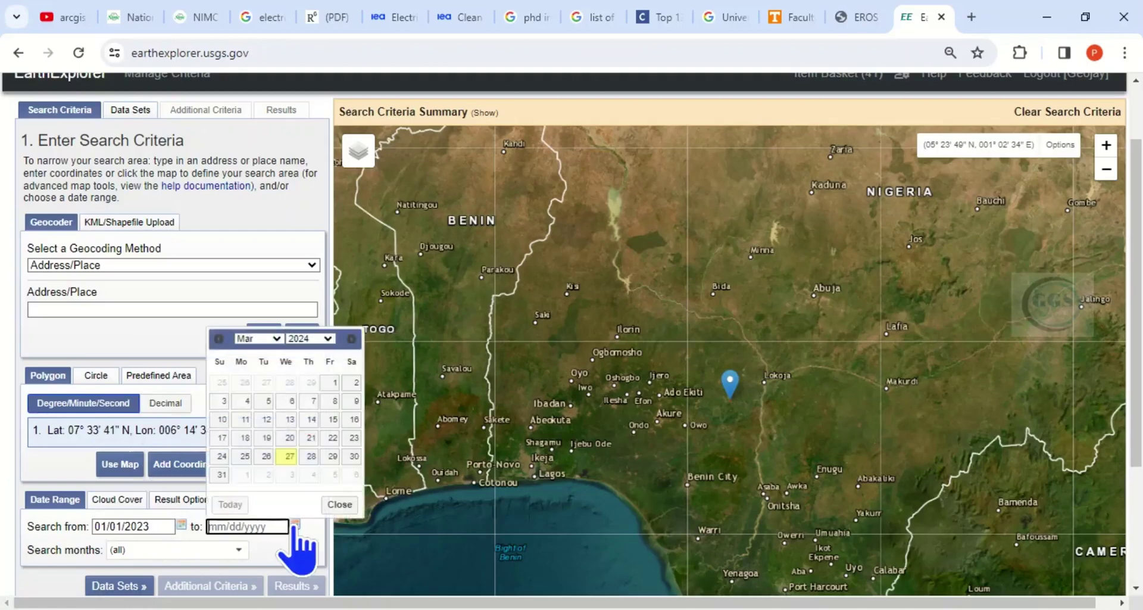
pyautogui.click(275, 339)
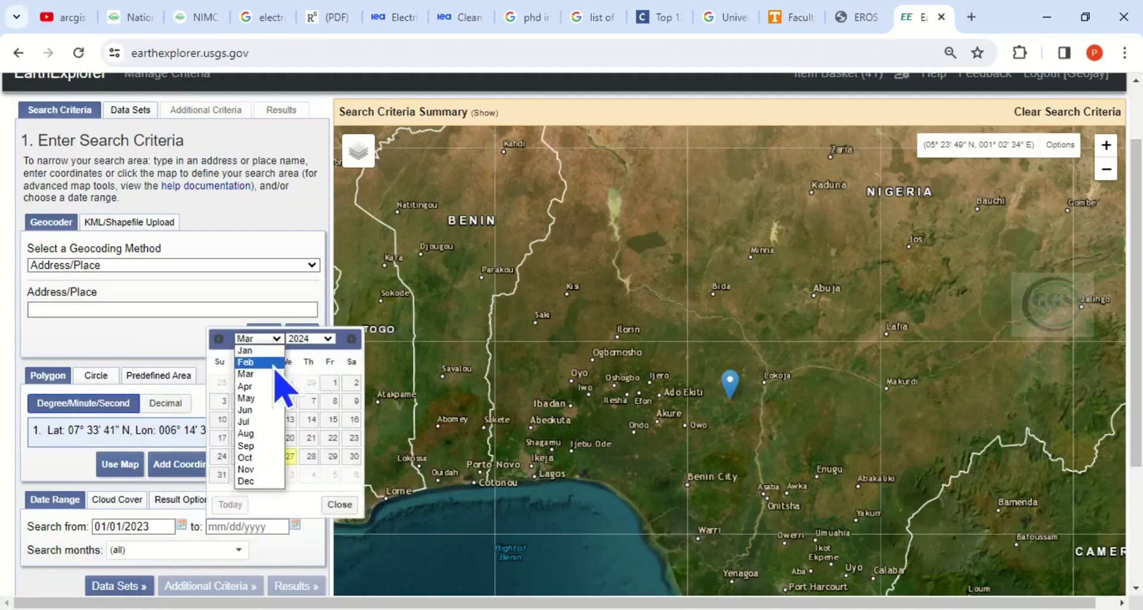
pyautogui.click(247, 480)
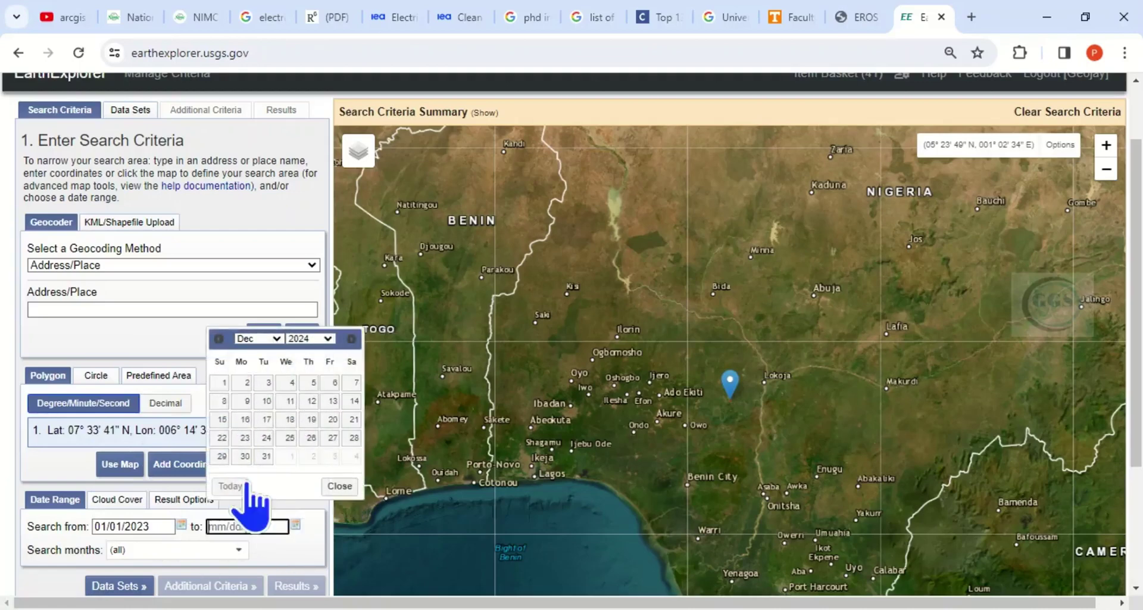
pyautogui.click(331, 339)
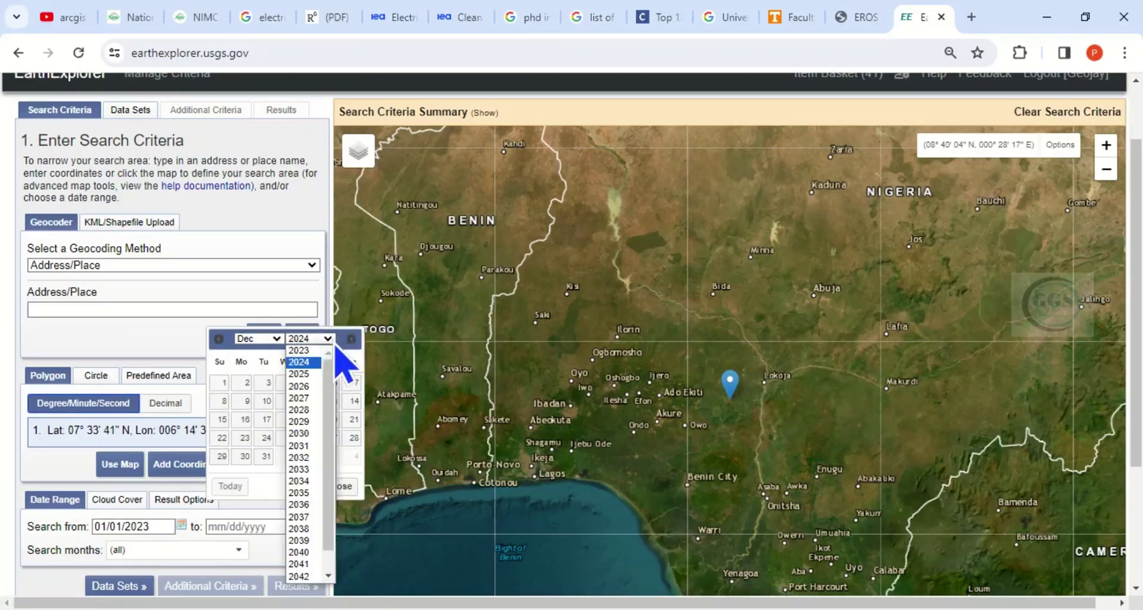
pyautogui.click(307, 352)
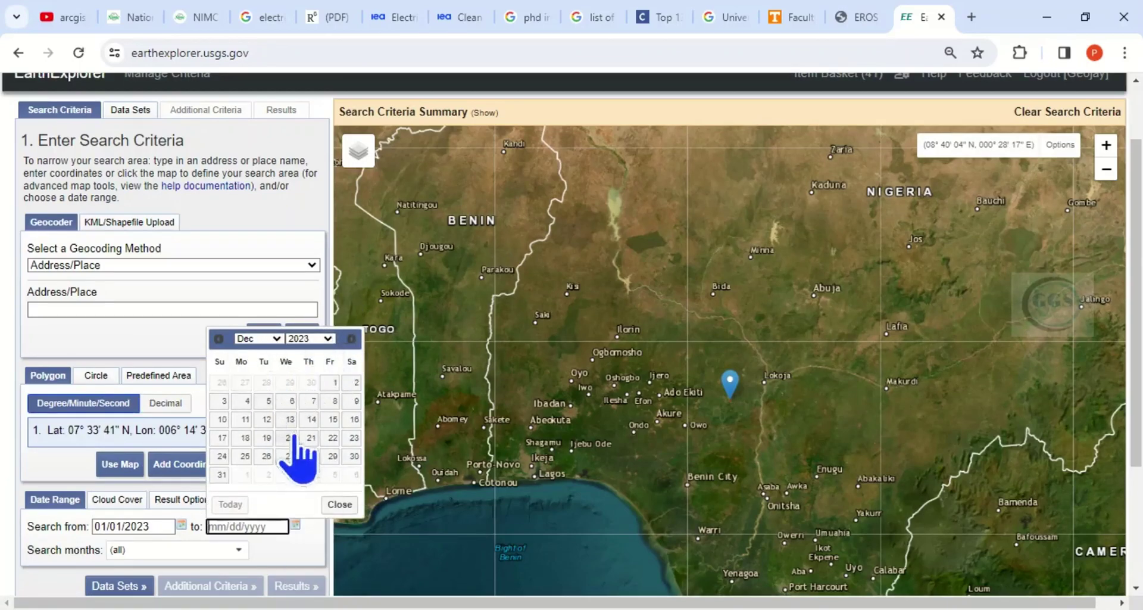
pyautogui.click(220, 475)
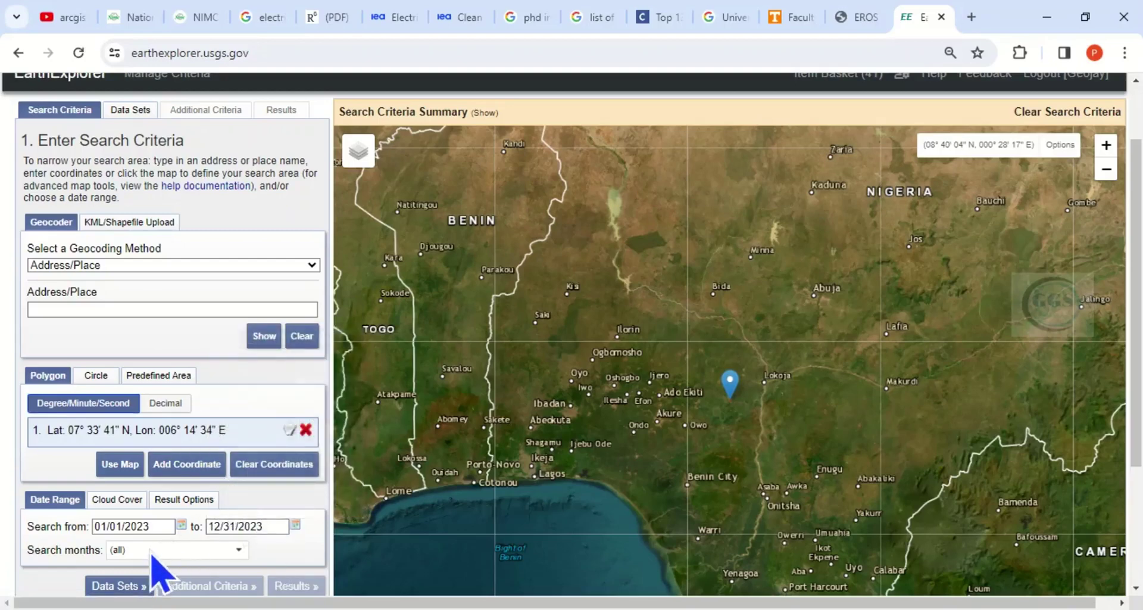
# - Limit the cloud cover range of the search to 0% - 10%
pyautogui.scroll(-1, 157, 523)
pyautogui.scroll(-1, 158, 524)
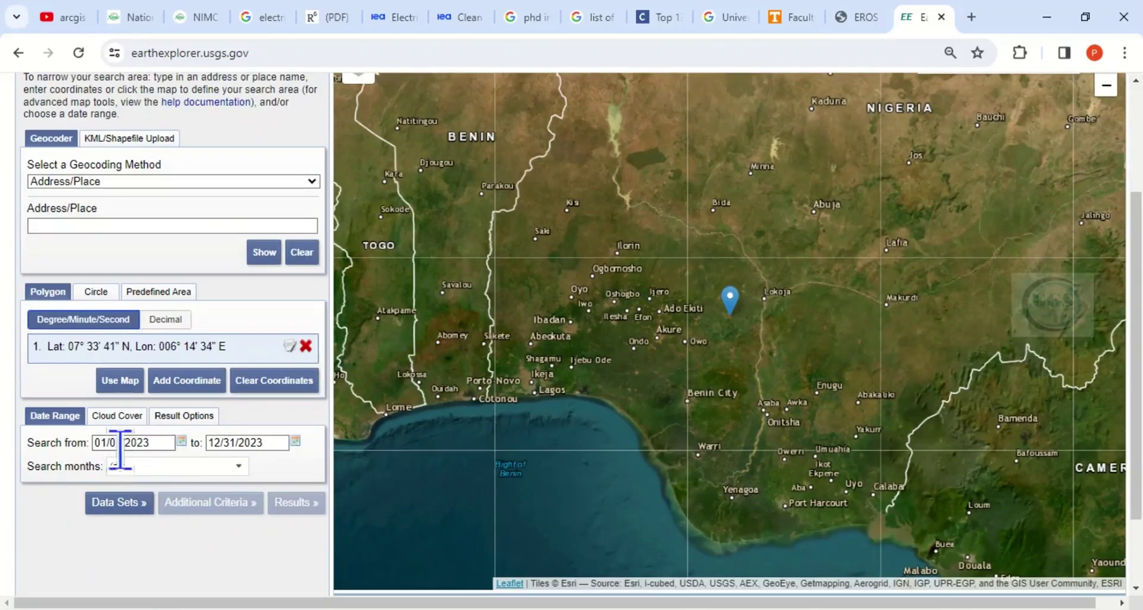
pyautogui.click(117, 415)
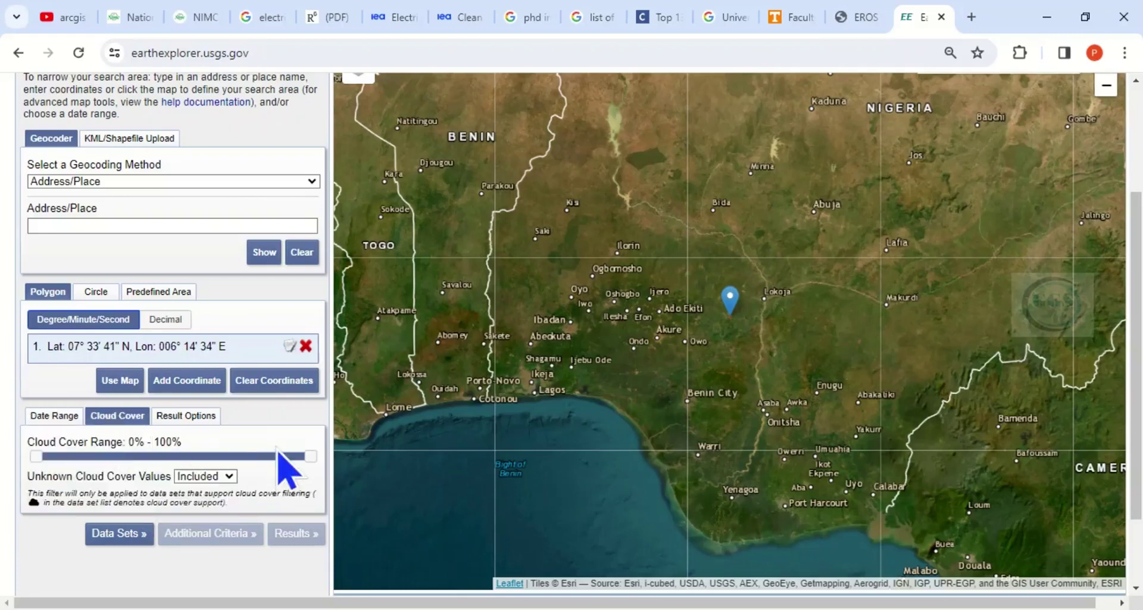
pyautogui.moveTo(310, 456); pyautogui.dragTo(63, 459)
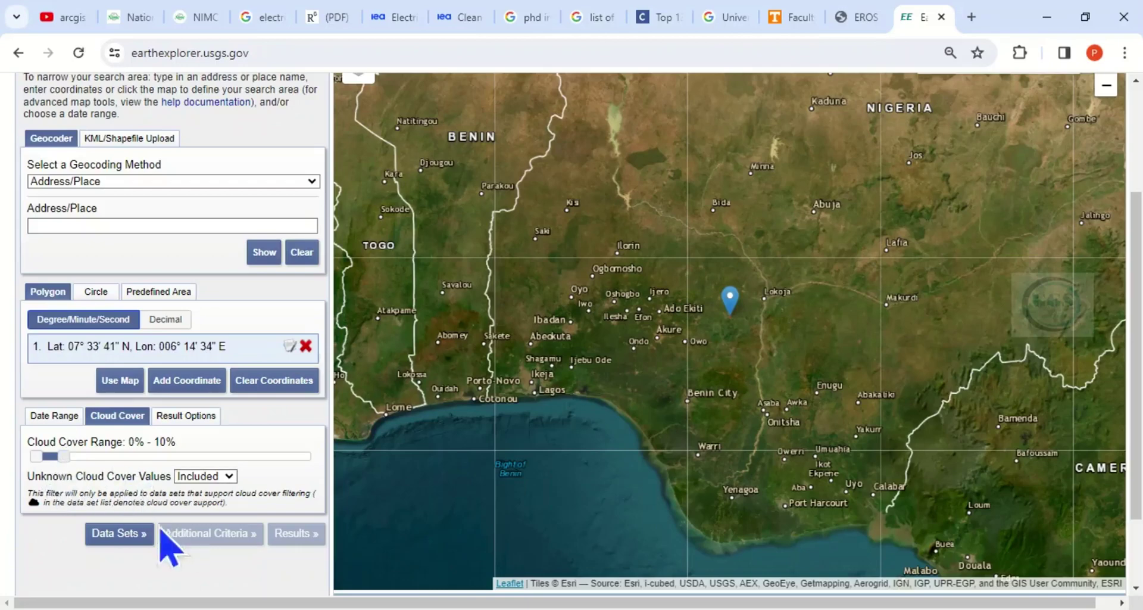
# - Select the Landsat 8-9 OLI/TIRS C2 L1 data set under Landsat Collection 2 Level-1 and run the search
pyautogui.click(123, 534)
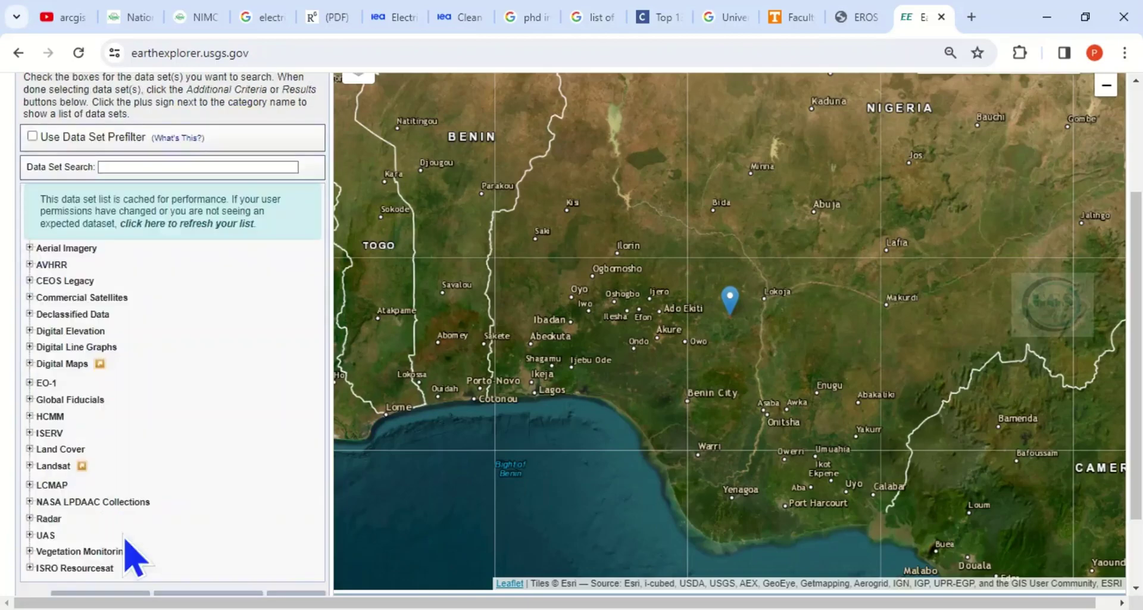
pyautogui.click(30, 465)
pyautogui.scroll(-2, 127, 490)
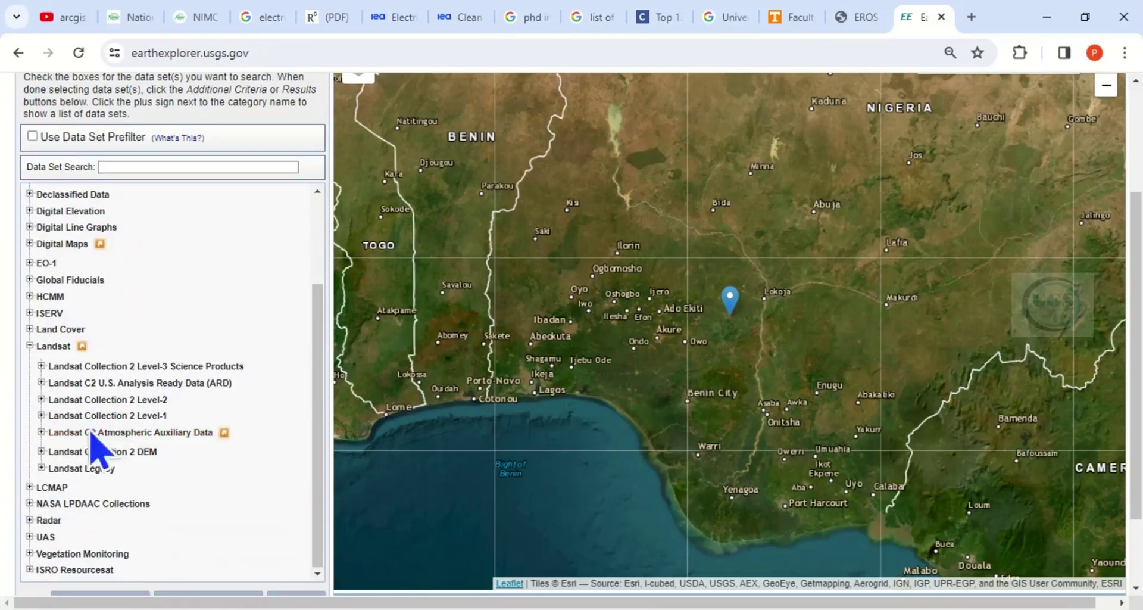
pyautogui.click(41, 415)
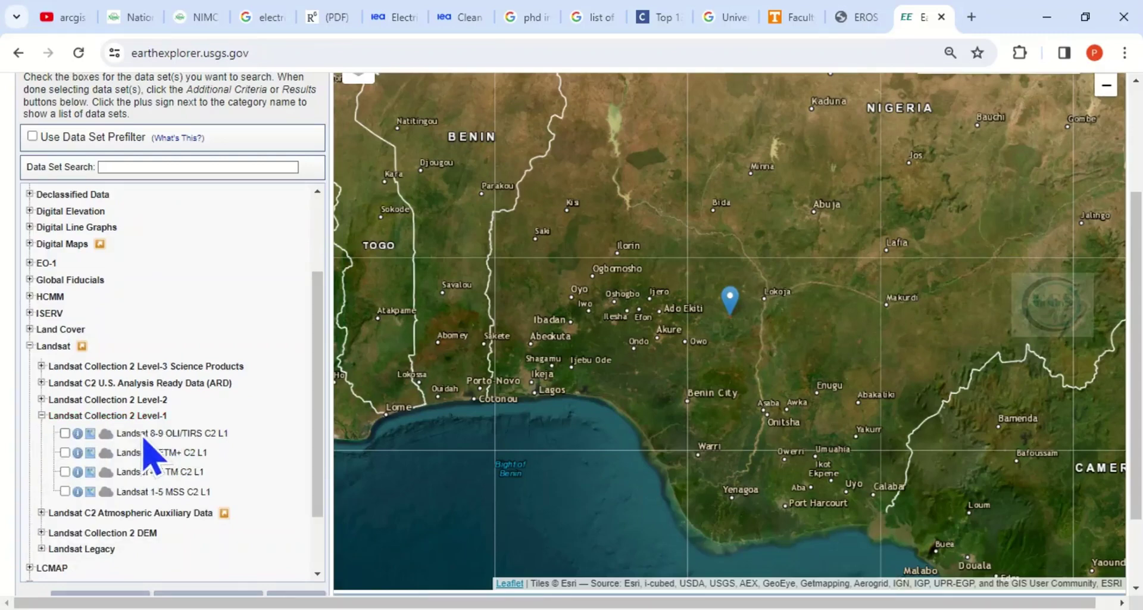
pyautogui.click(64, 433)
pyautogui.scroll(-1, 167, 470)
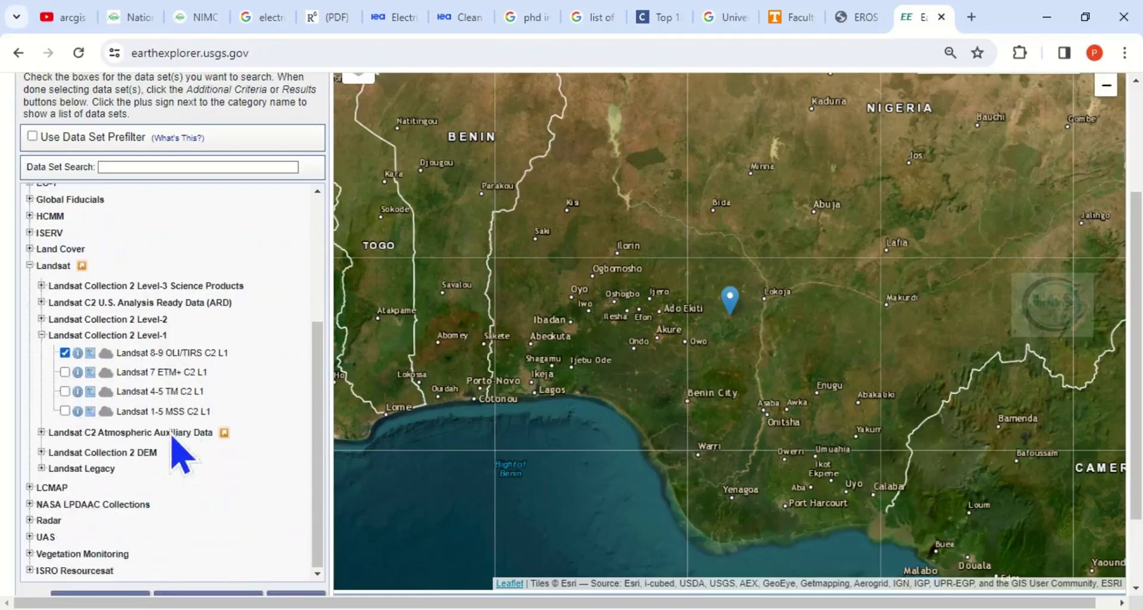
pyautogui.scroll(-1, 191, 553)
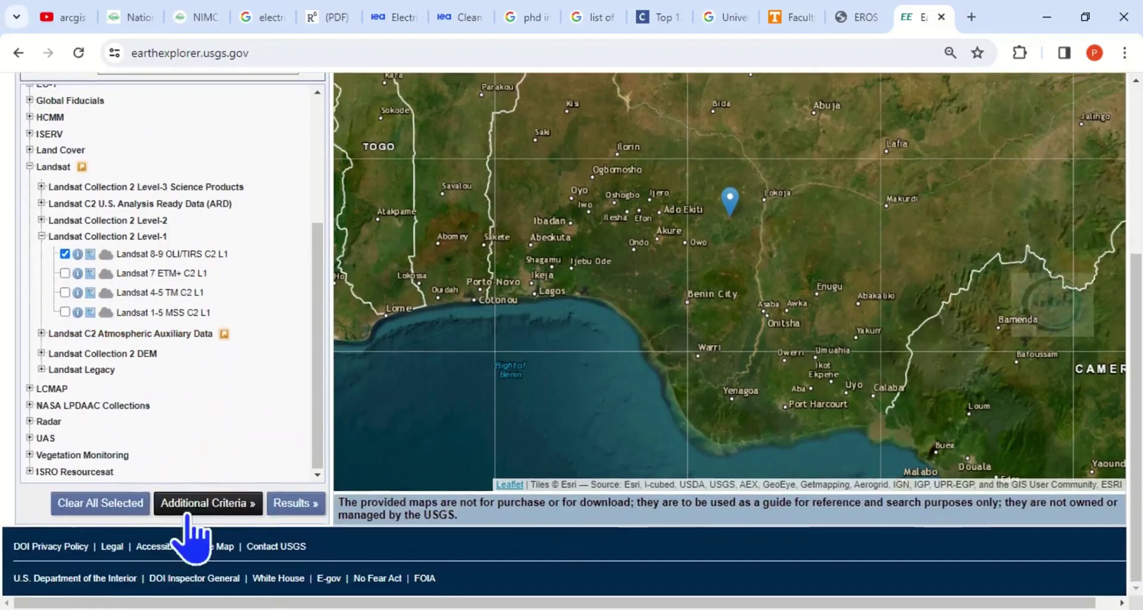
pyautogui.click(289, 504)
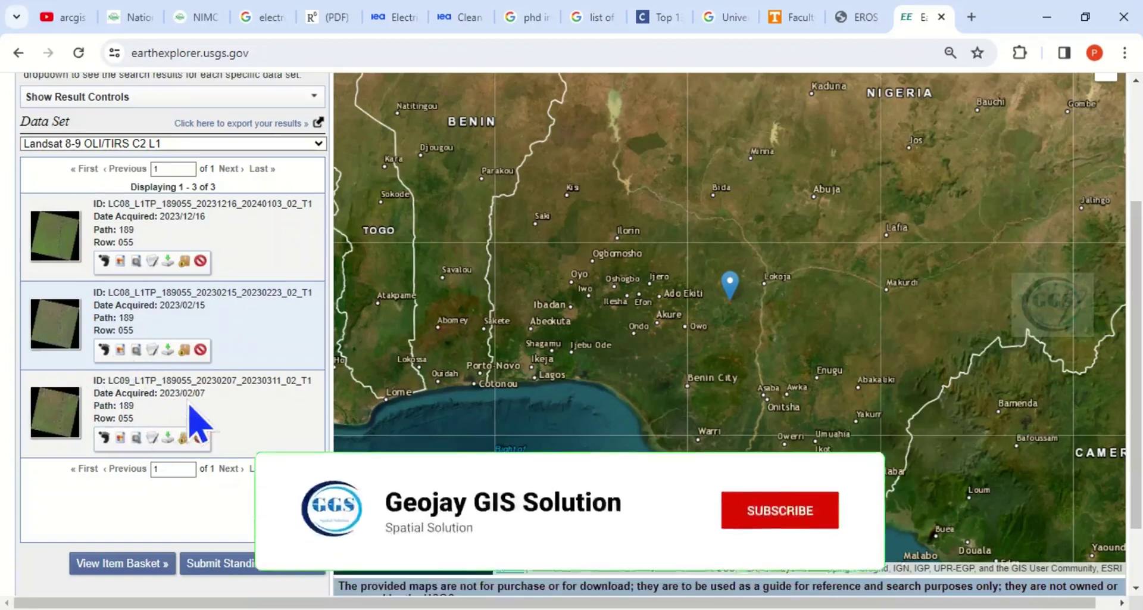
# - Show the footprint of the scene acquired 2023/02/07 on the map and open its Level-1 product bundle download options
pyautogui.click(104, 437)
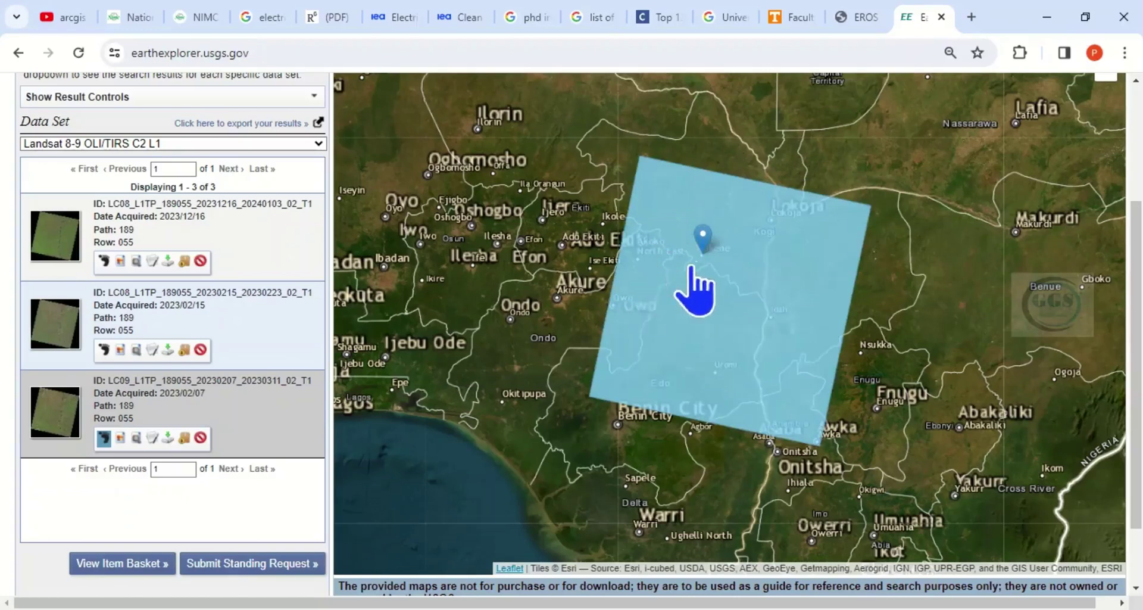
pyautogui.click(703, 249)
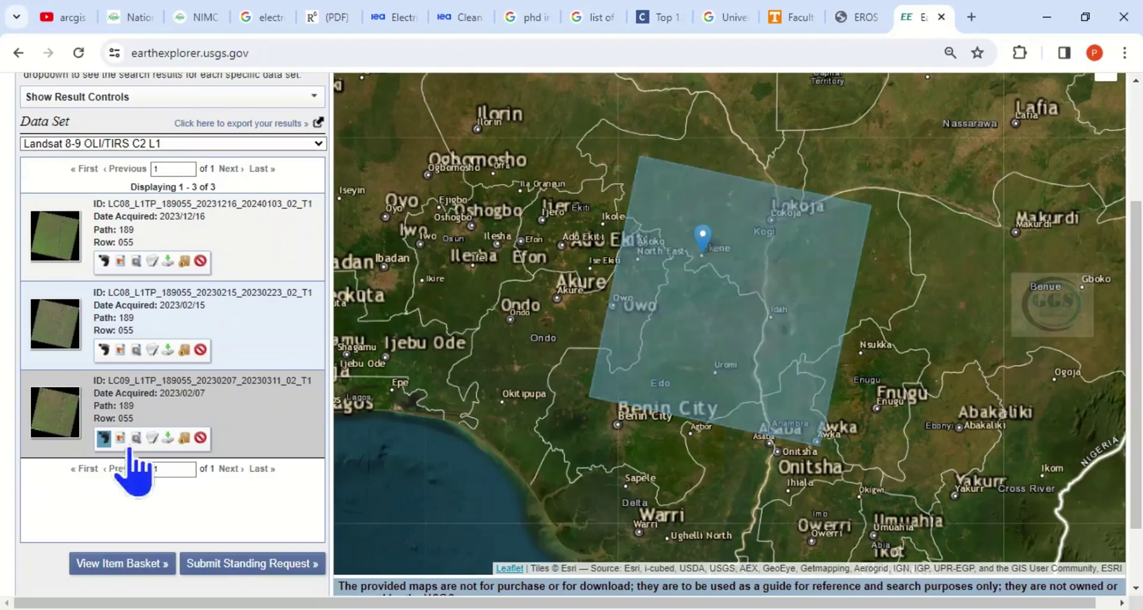
pyautogui.click(169, 438)
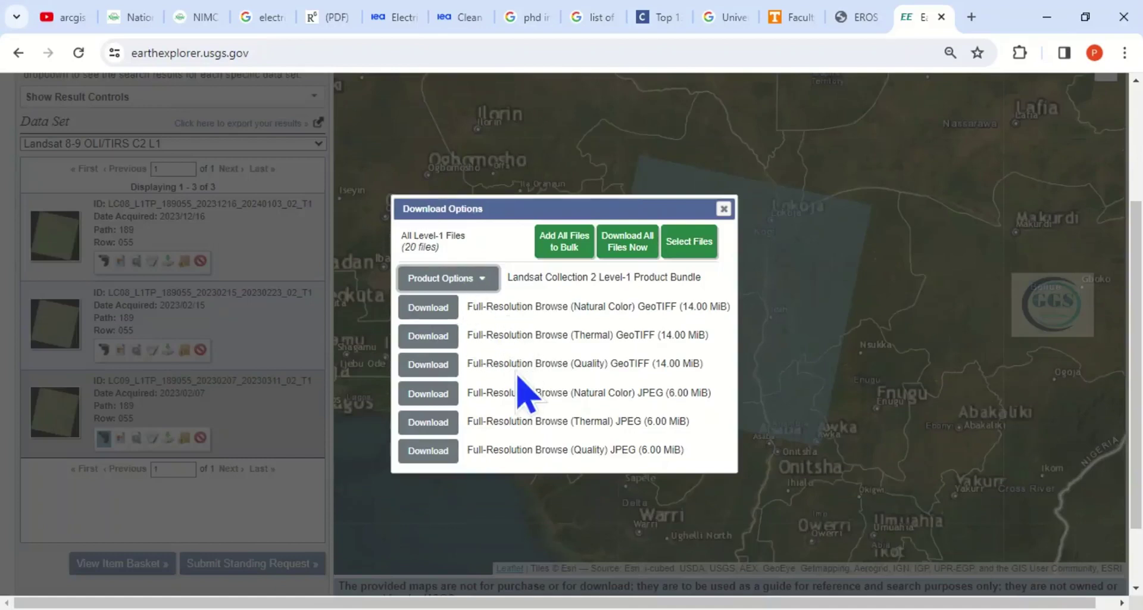
pyautogui.click(484, 278)
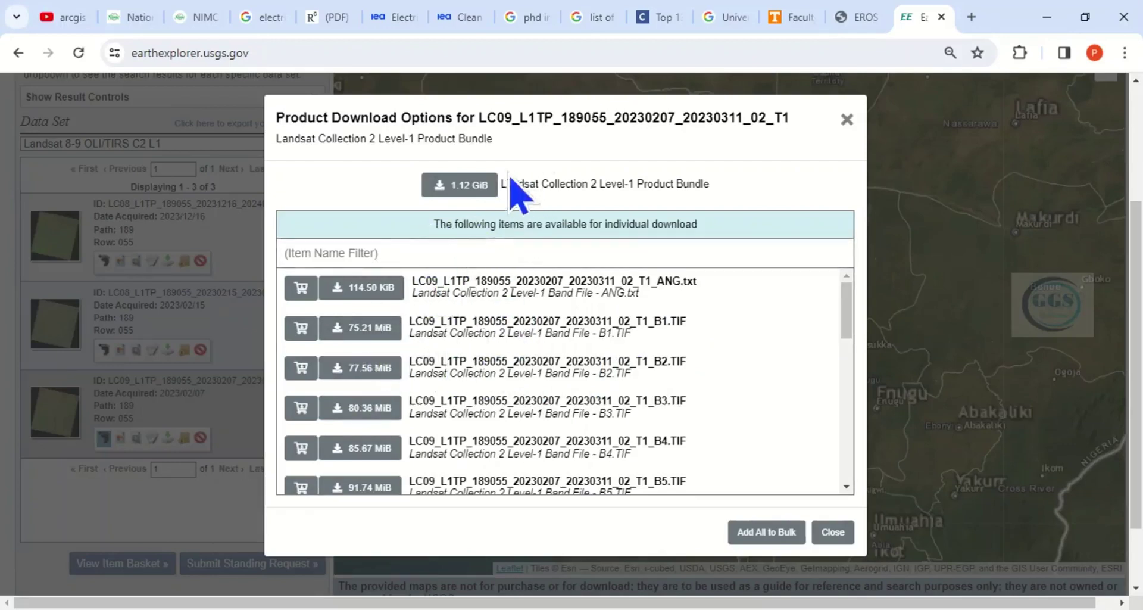
# - Download the complete Landsat Collection 2 Level-1 Product Bundle of the scene to the Downloads folder
pyautogui.click(441, 186)
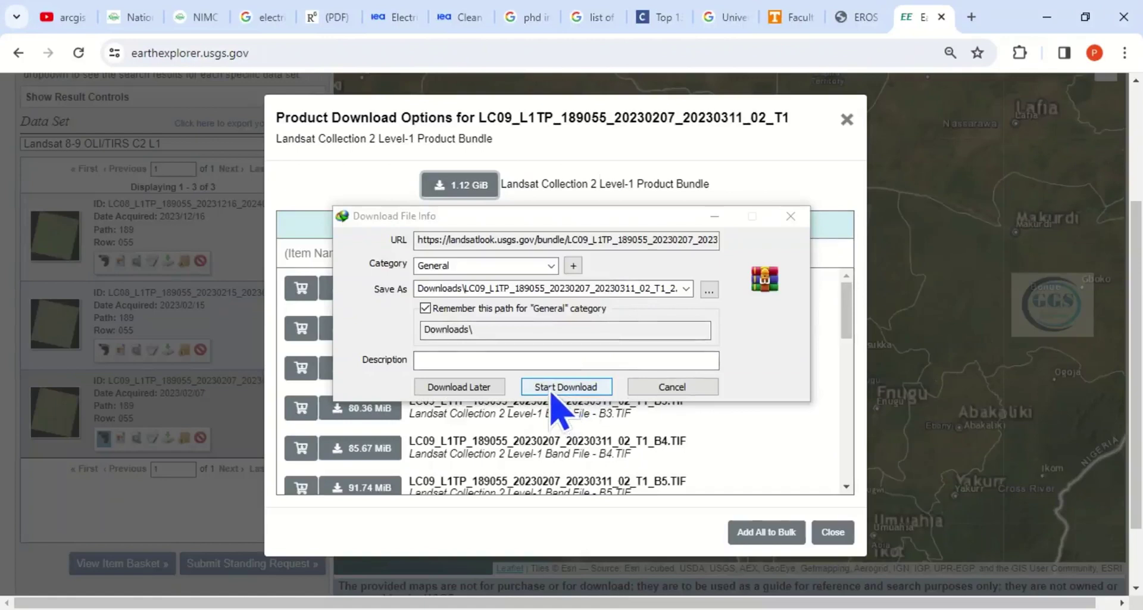
pyautogui.click(570, 221)
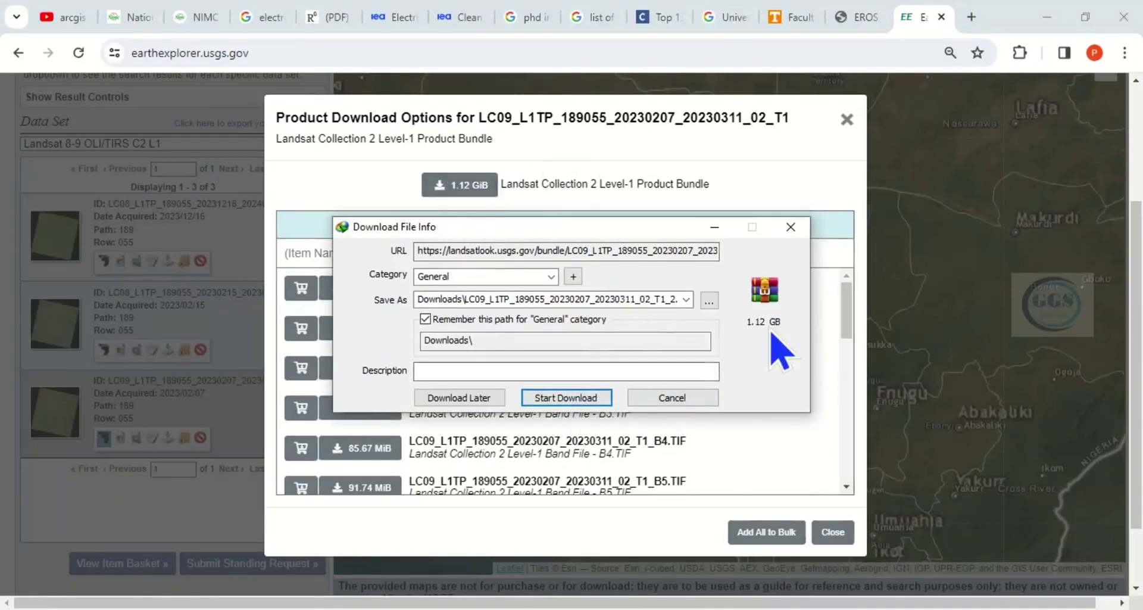
pyautogui.click(563, 402)
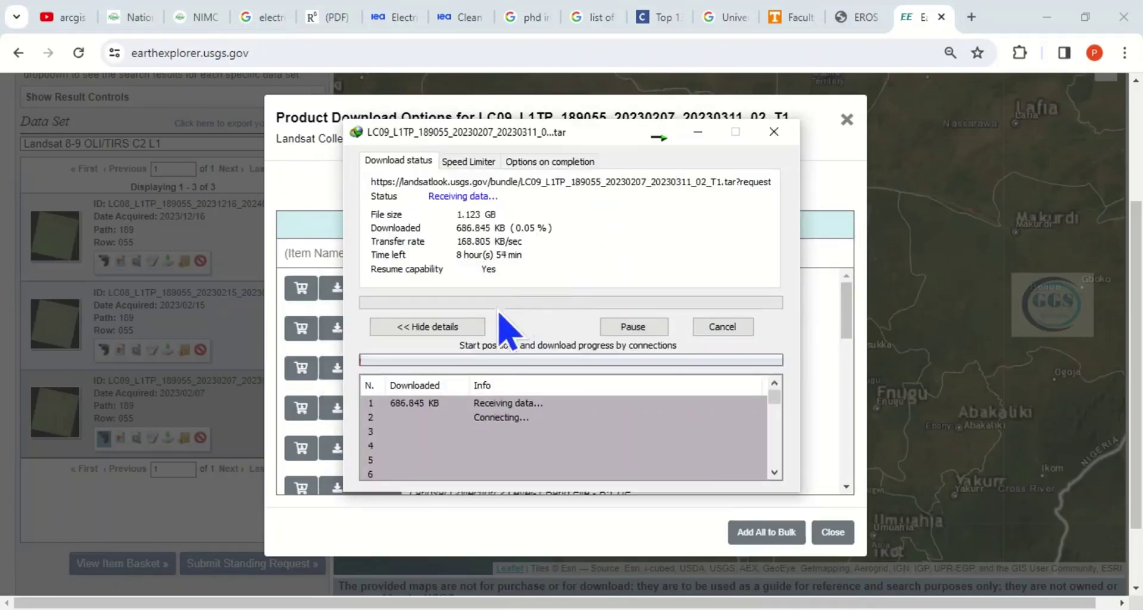
pyautogui.click(613, 548)
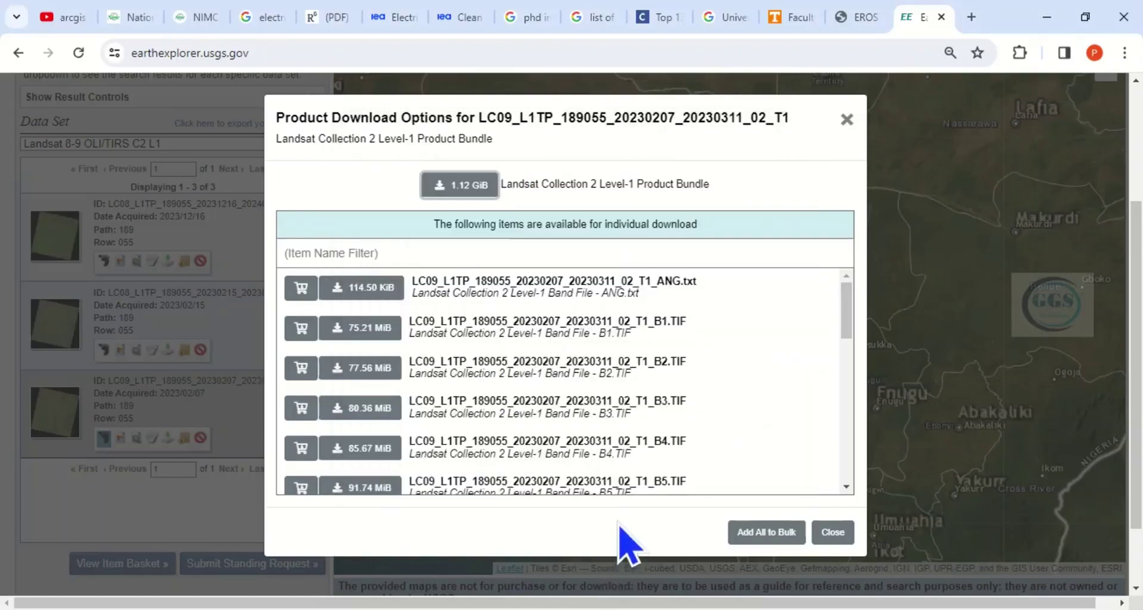
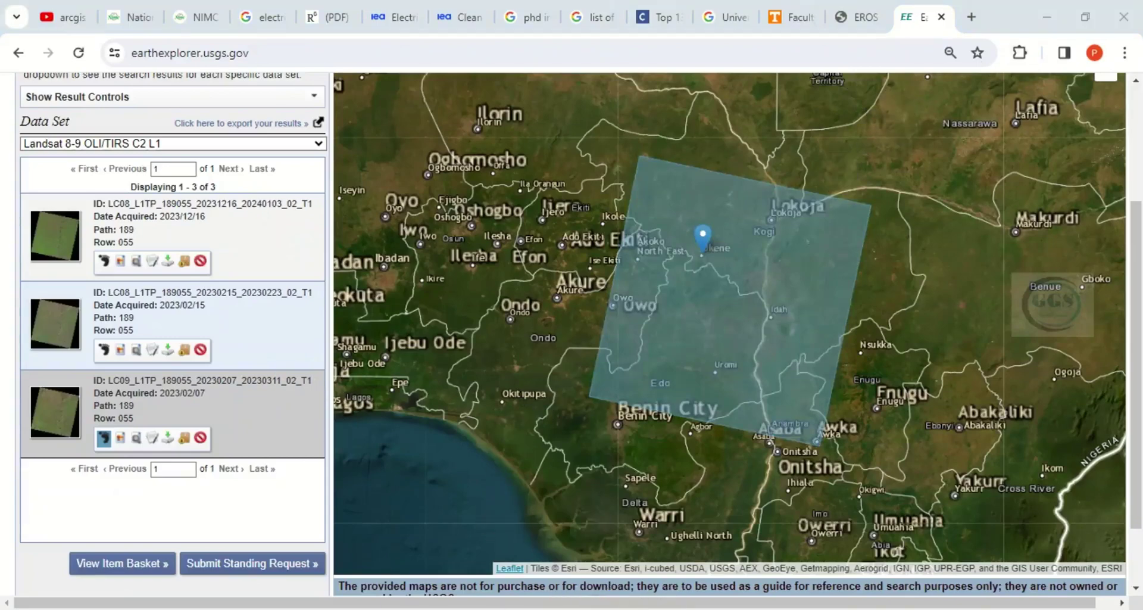
# - Switch to the Downloads folder in File Explorer, extract the LC09_L1TP_189055_20230207_20230311_02_T1 archive into its own folder, and open that folder
pyautogui.click(375, 565)
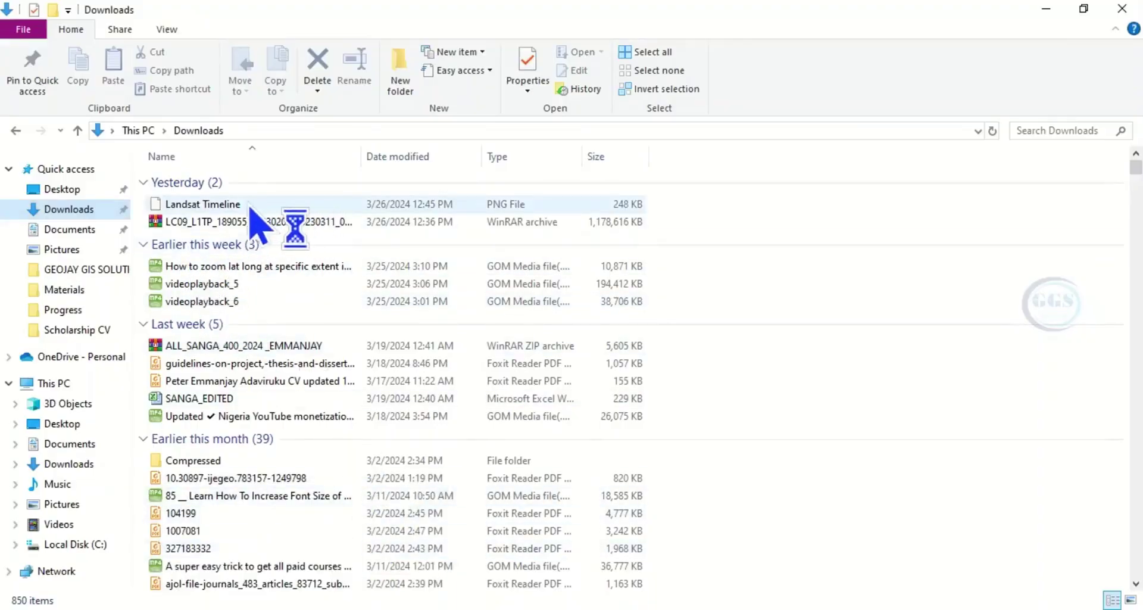
pyautogui.doubleClick(273, 224)
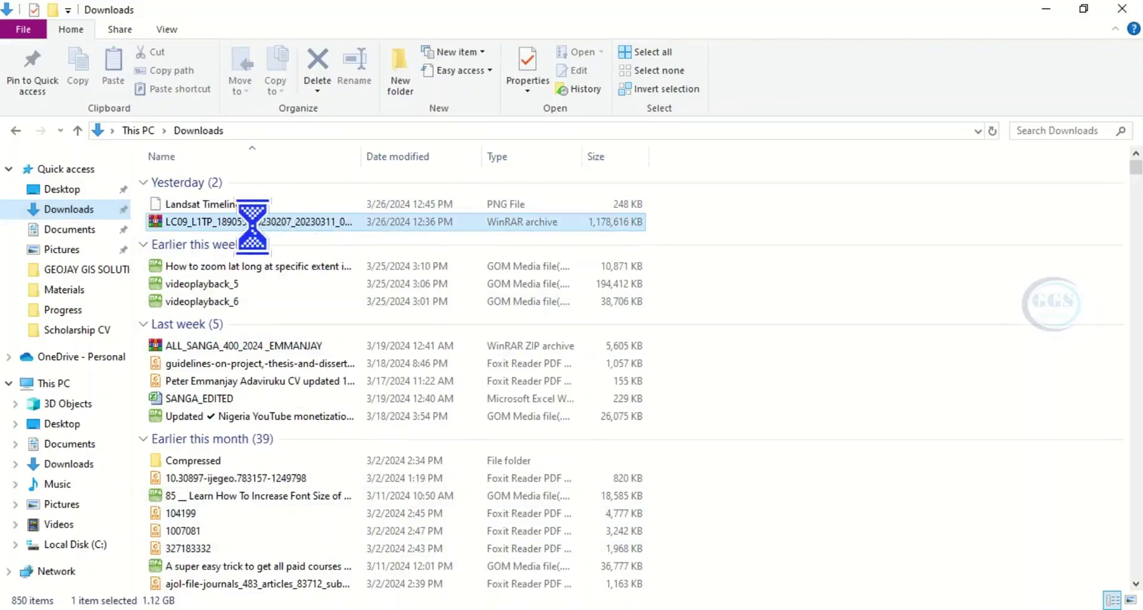
pyautogui.doubleClick(298, 225)
pyautogui.rightClick(296, 221)
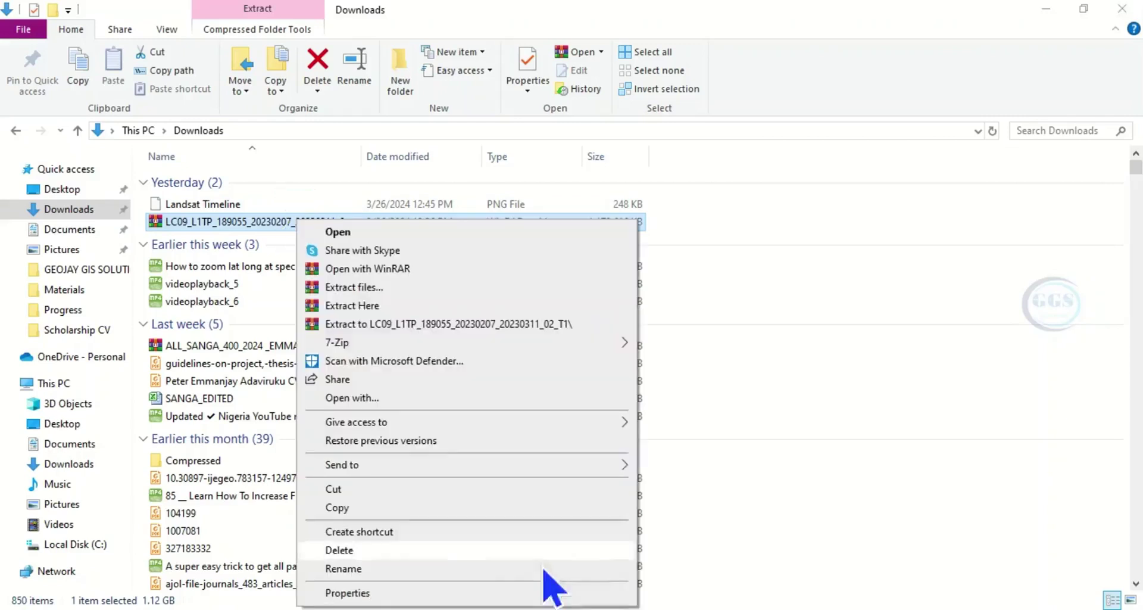
pyautogui.click(359, 292)
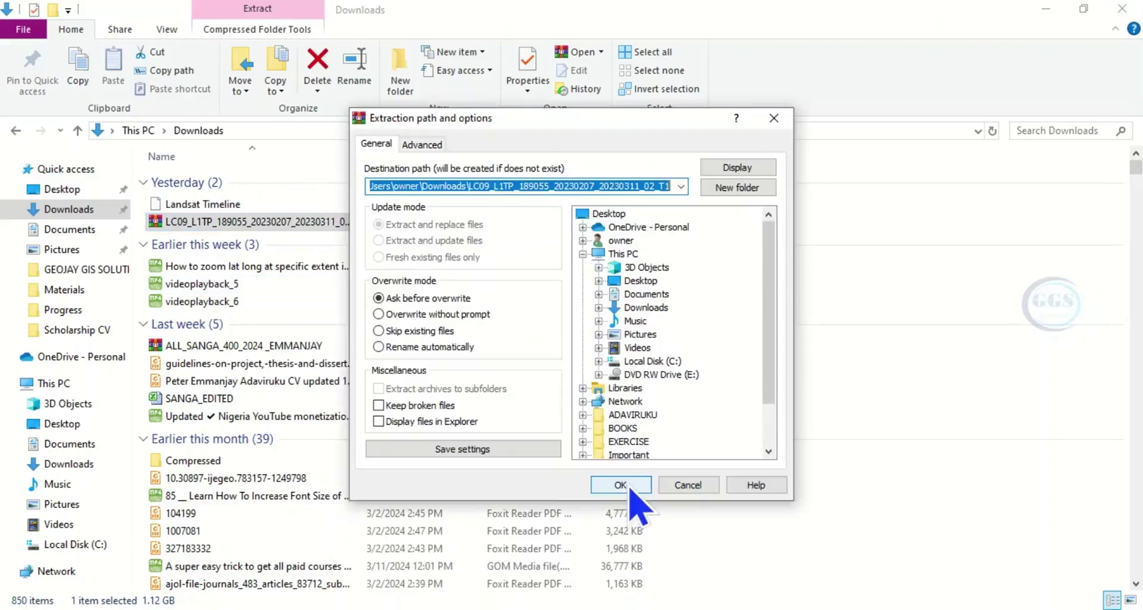
pyautogui.click(624, 487)
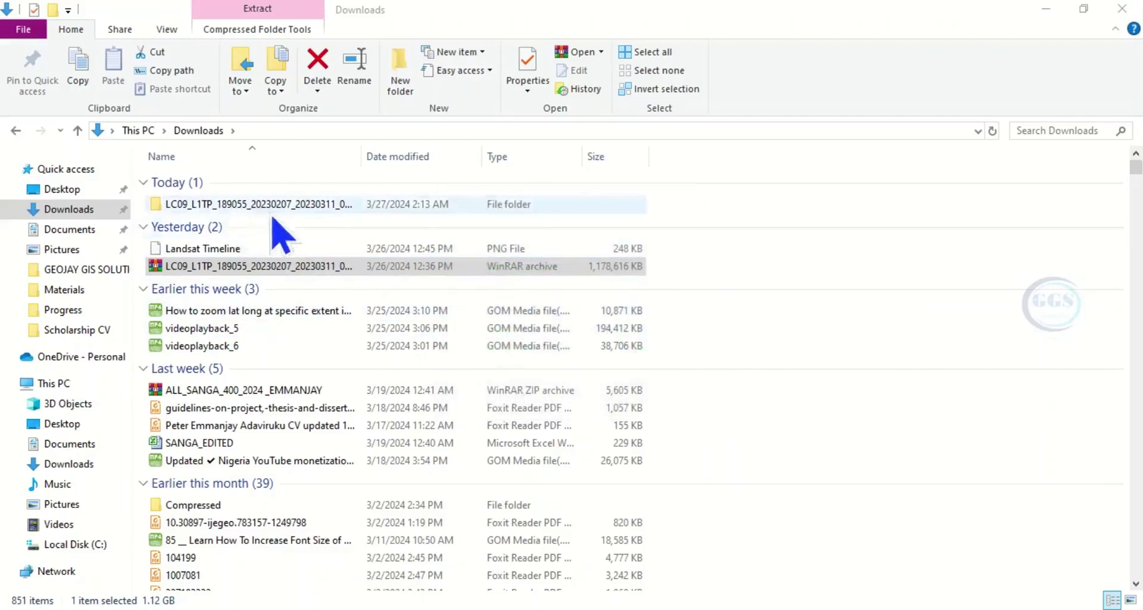
pyautogui.click(296, 206)
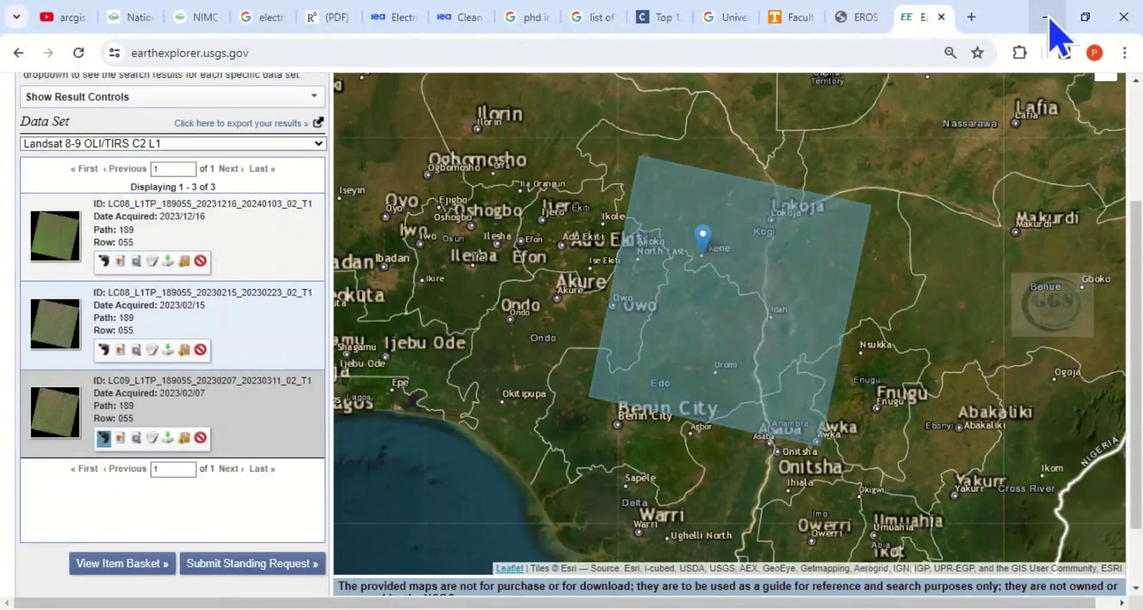
pyautogui.click(1030, 27)
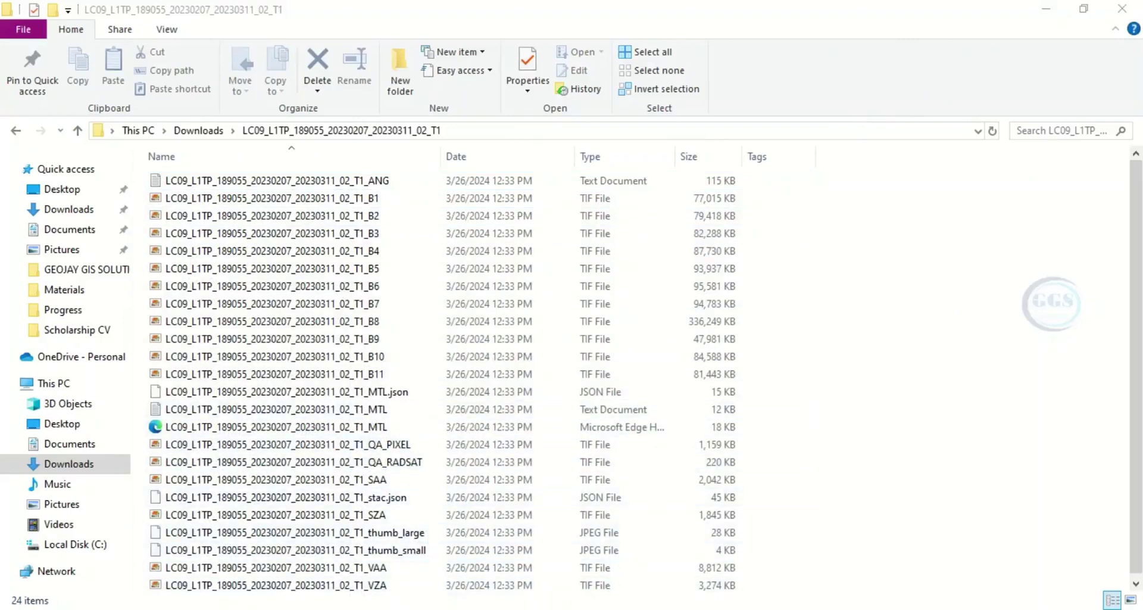
# - Switch to ArcMap and browse for data to add in the extracted LC09_L1TP_189055_20230207 scene folder within Downloads
pyautogui.click(464, 565)
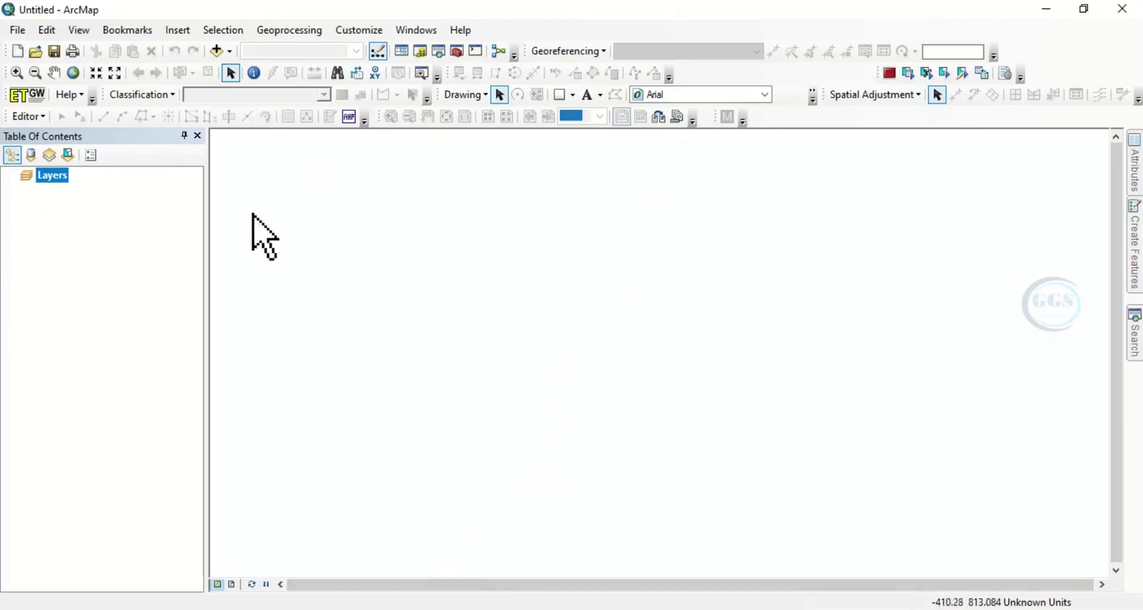
pyautogui.click(217, 51)
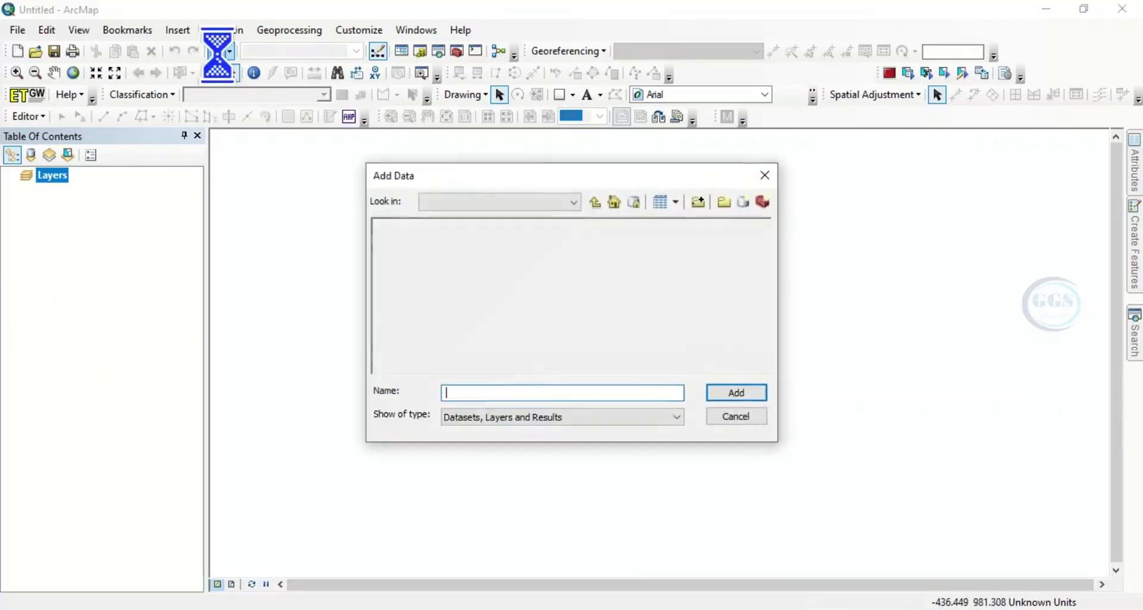
pyautogui.click(594, 202)
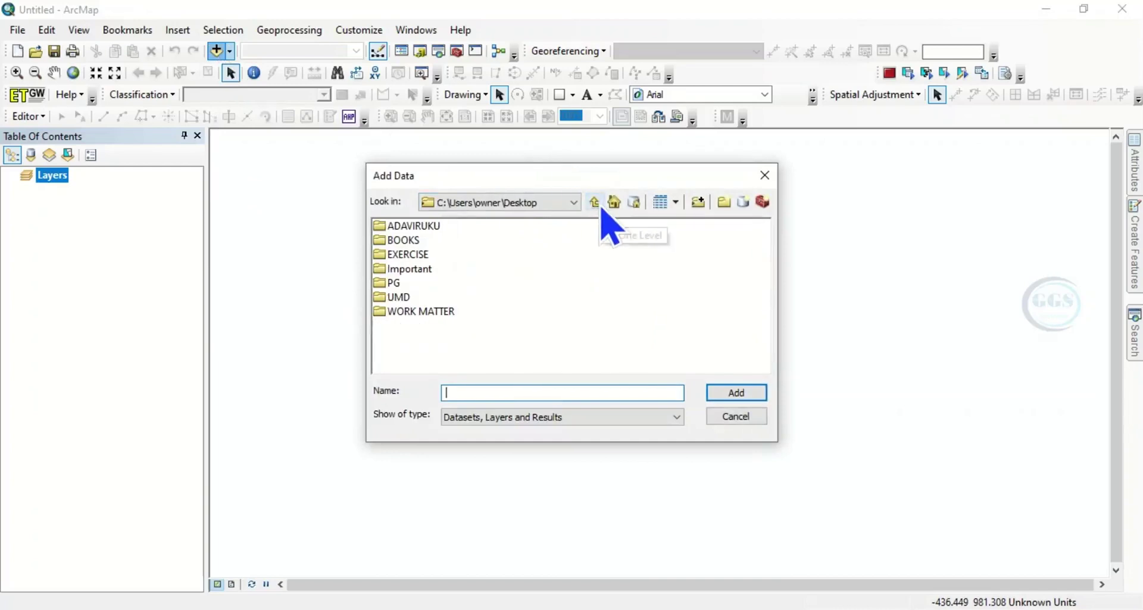
pyautogui.click(596, 203)
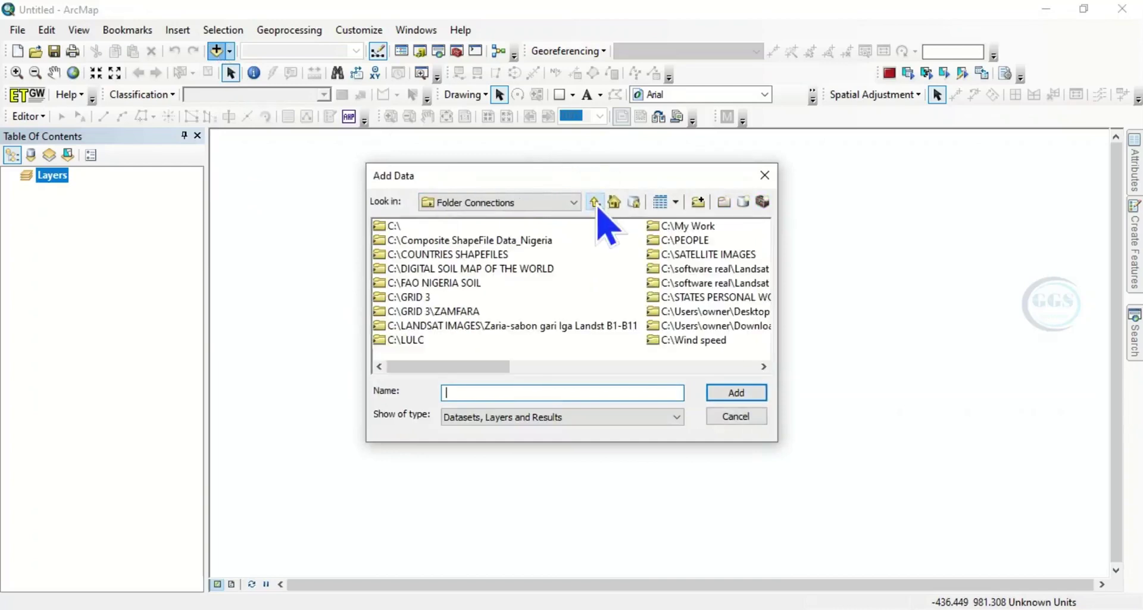
pyautogui.doubleClick(717, 326)
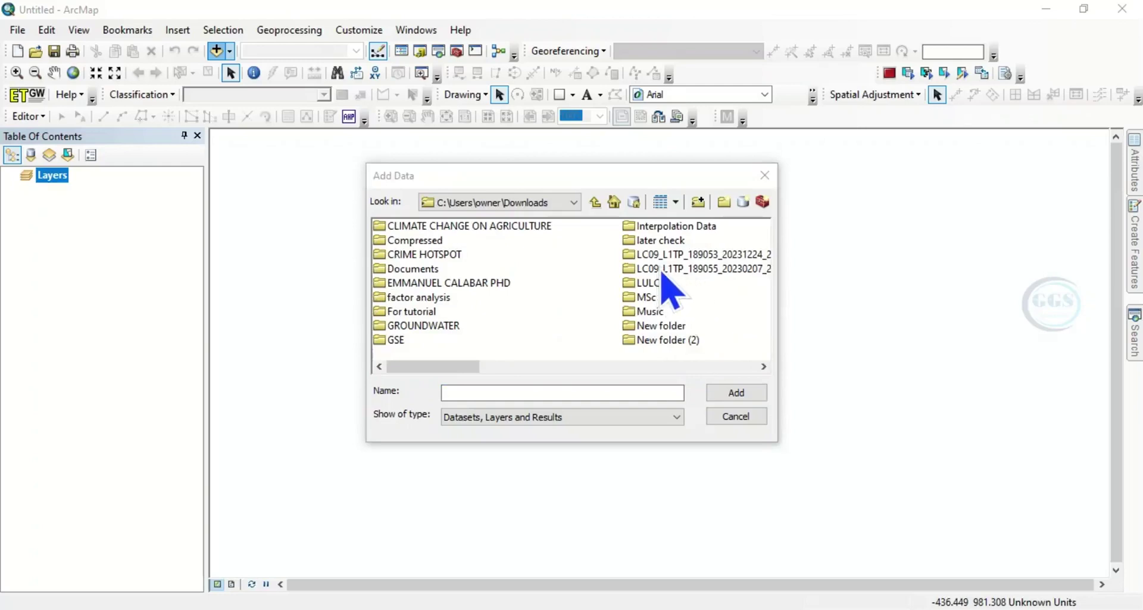
pyautogui.doubleClick(712, 268)
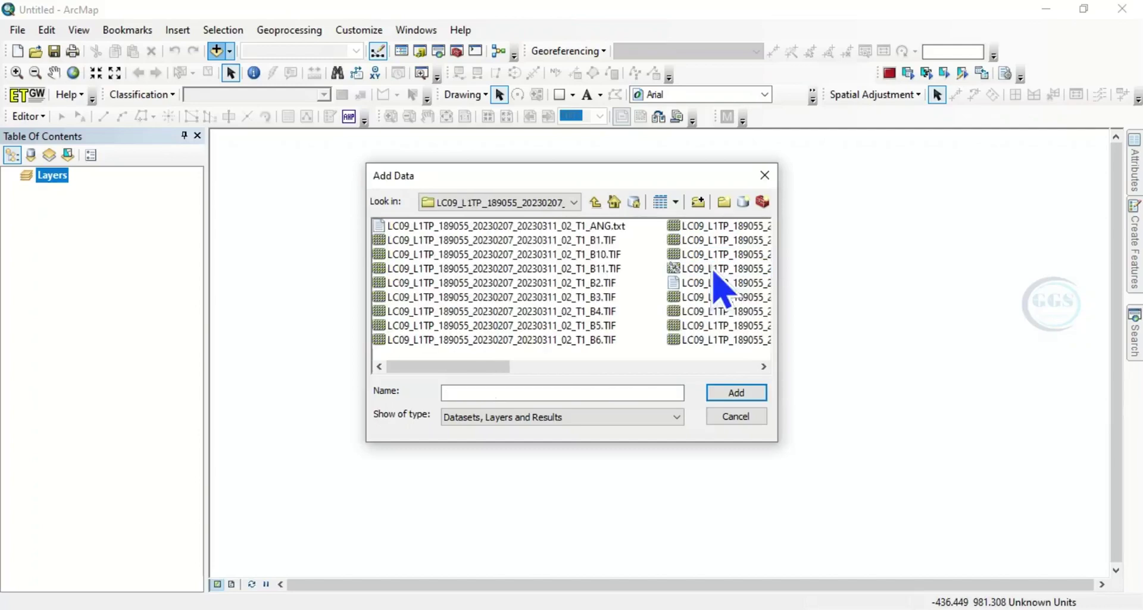
# - Add the scene's eleven band rasters, B1 through B11, to the map, leaving out the text, QA and angle files
pyautogui.click(534, 243)
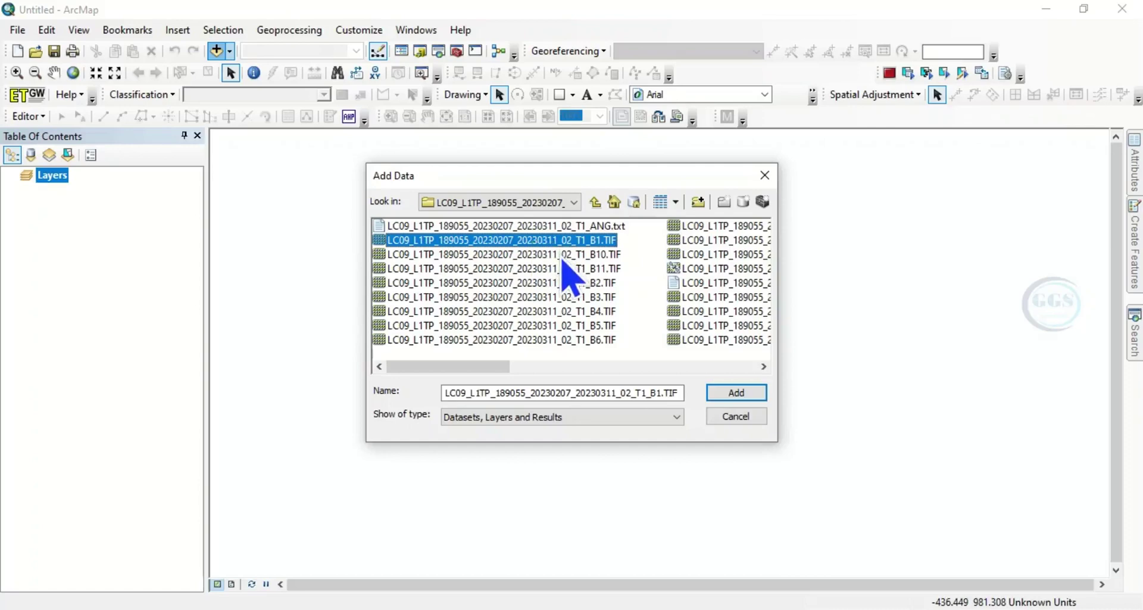
pyautogui.keyDown('ctrl'); pyautogui.click(563, 258); pyautogui.keyUp('ctrl')
pyautogui.keyDown('ctrl'); pyautogui.click(570, 272); pyautogui.keyUp('ctrl')
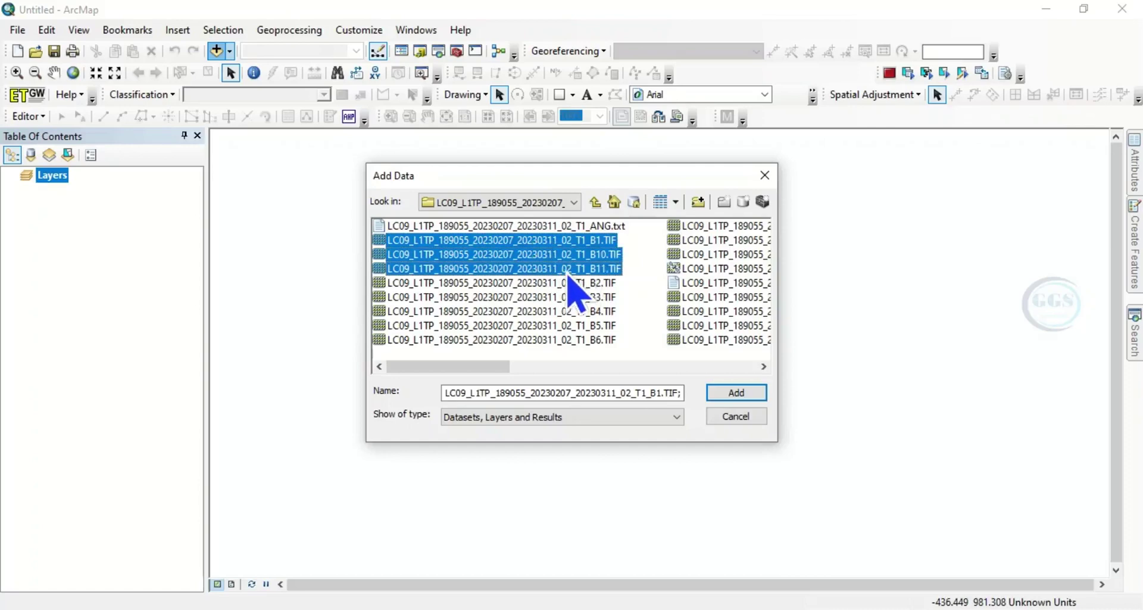
pyautogui.keyDown('ctrl'); pyautogui.click(577, 284); pyautogui.keyUp('ctrl')
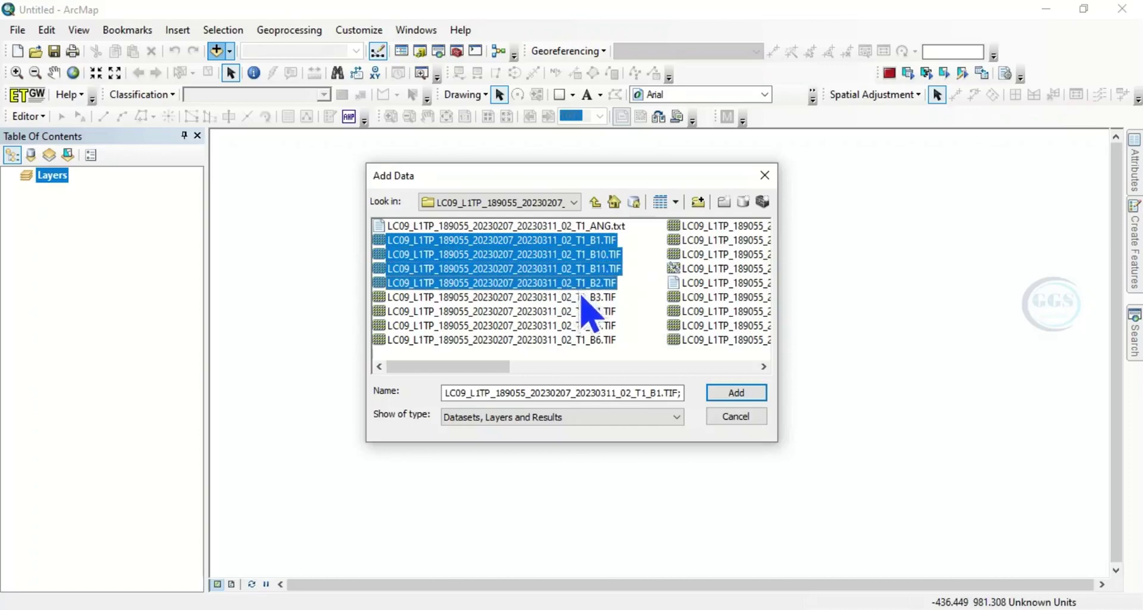
pyautogui.keyDown('ctrl'); pyautogui.click(585, 298); pyautogui.keyUp('ctrl')
pyautogui.keyDown('ctrl'); pyautogui.click(589, 310); pyautogui.keyUp('ctrl')
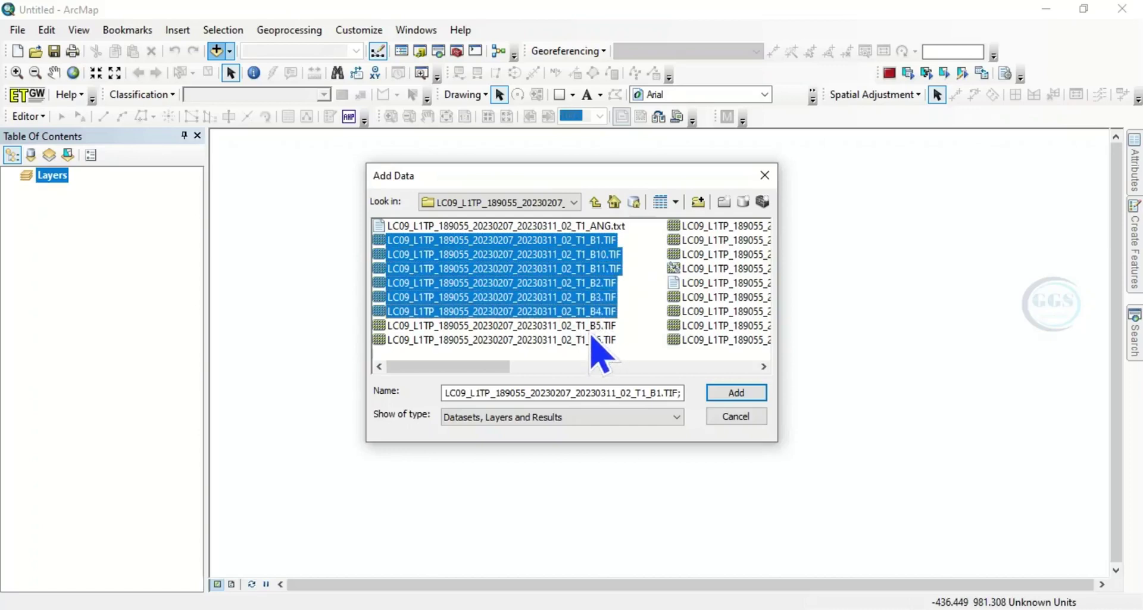
pyautogui.keyDown('ctrl'); pyautogui.click(593, 327); pyautogui.keyUp('ctrl')
pyautogui.keyDown('ctrl'); pyautogui.click(595, 341); pyautogui.keyUp('ctrl')
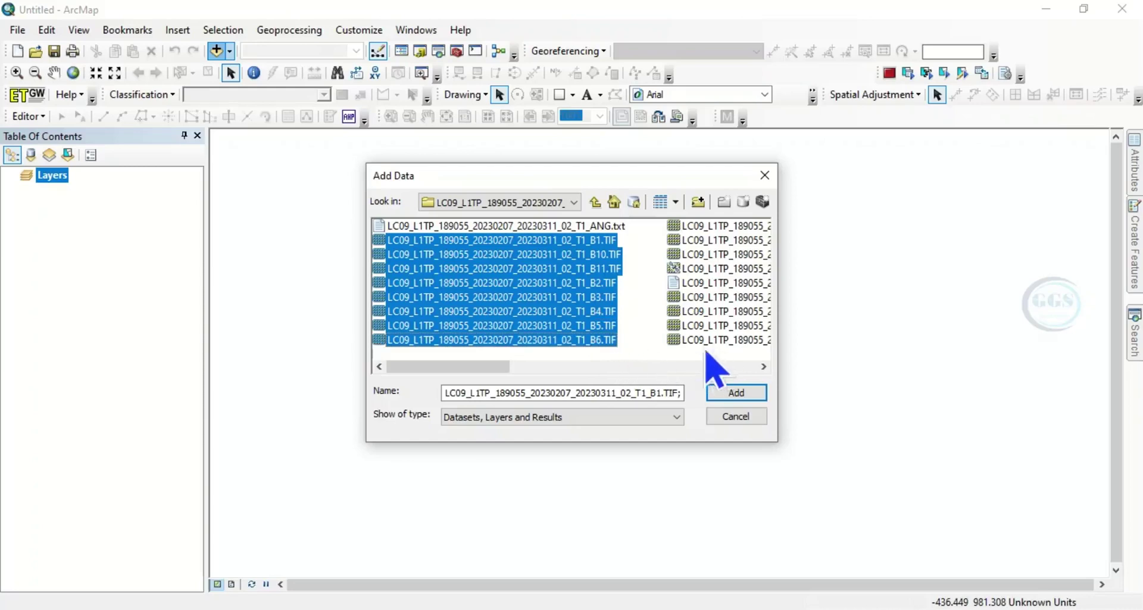
pyautogui.hscroll(2, 703, 345)
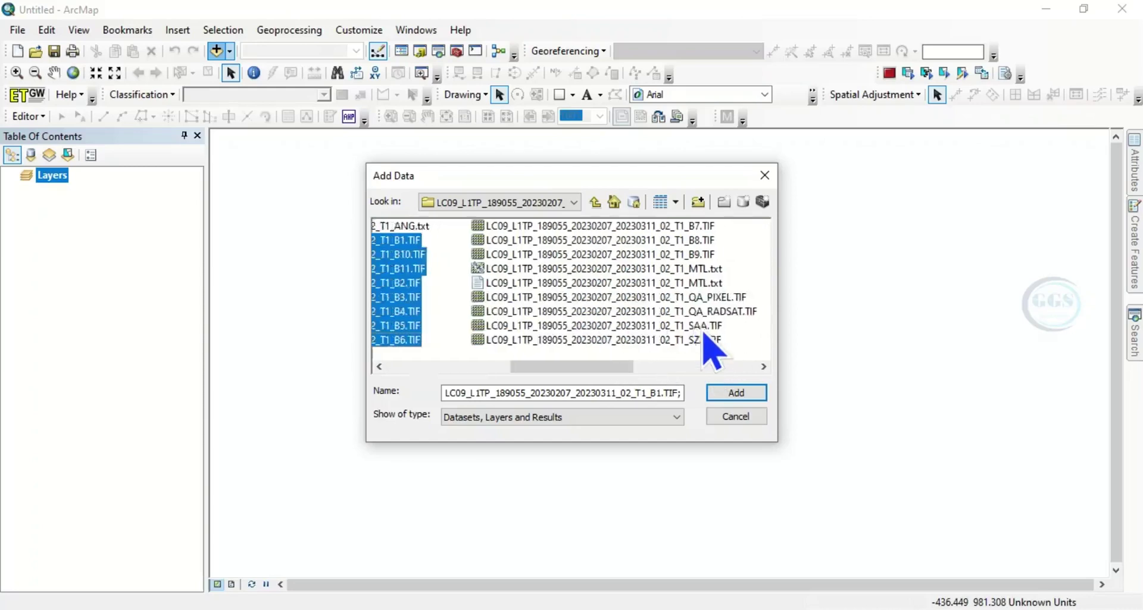
pyautogui.keyDown('ctrl'); pyautogui.click(591, 226); pyautogui.keyUp('ctrl')
pyautogui.keyDown('ctrl'); pyautogui.click(601, 241); pyautogui.keyUp('ctrl')
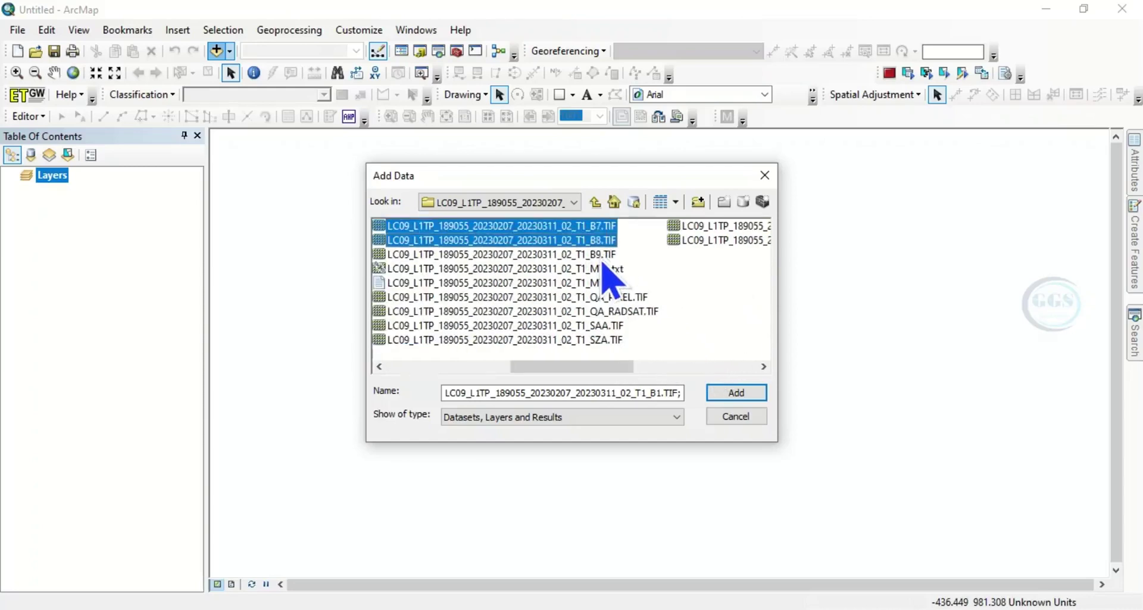
pyautogui.keyDown('ctrl'); pyautogui.click(602, 254); pyautogui.keyUp('ctrl')
pyautogui.hscroll(2, 643, 326)
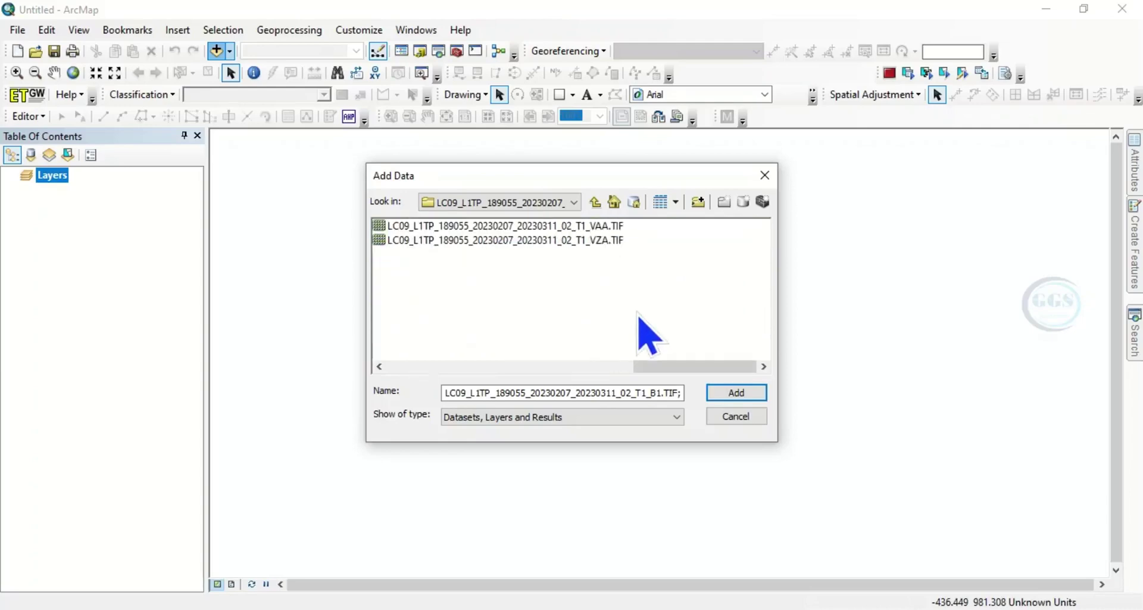
pyautogui.hscroll(-2, 643, 326)
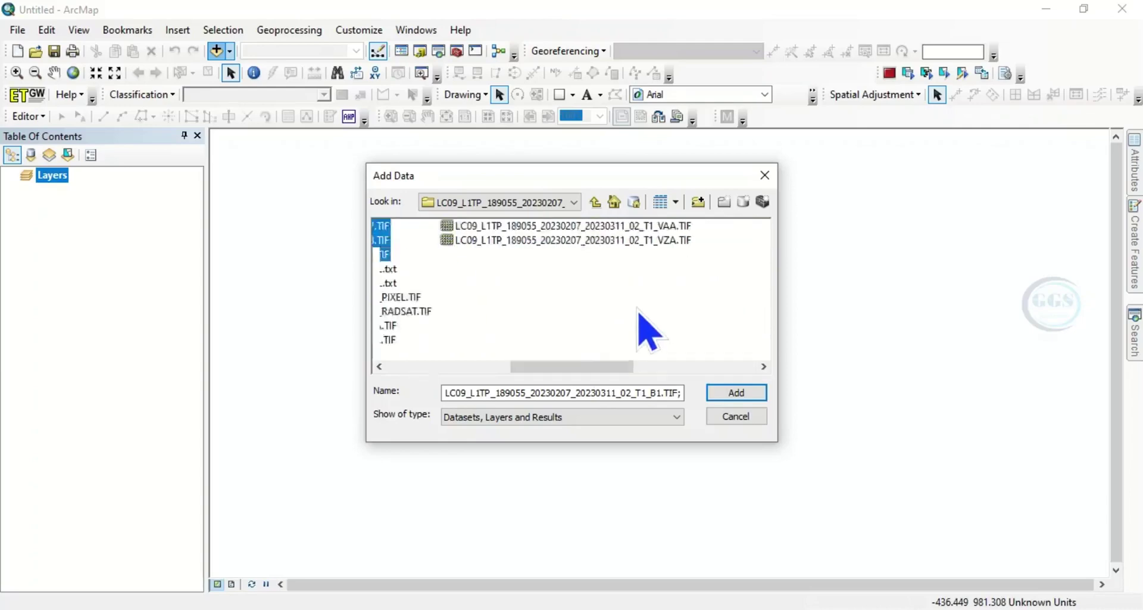
pyautogui.click(732, 393)
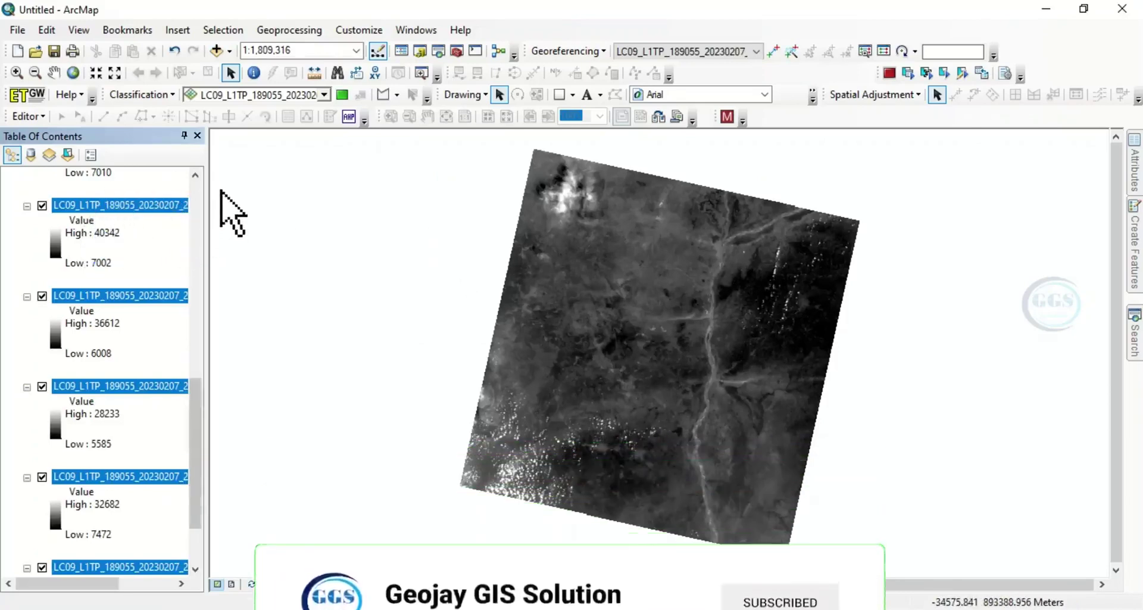
# - Widen the table of contents to fit the full layer names and deselect the added band layers
pyautogui.moveTo(207, 183); pyautogui.dragTo(322, 216)
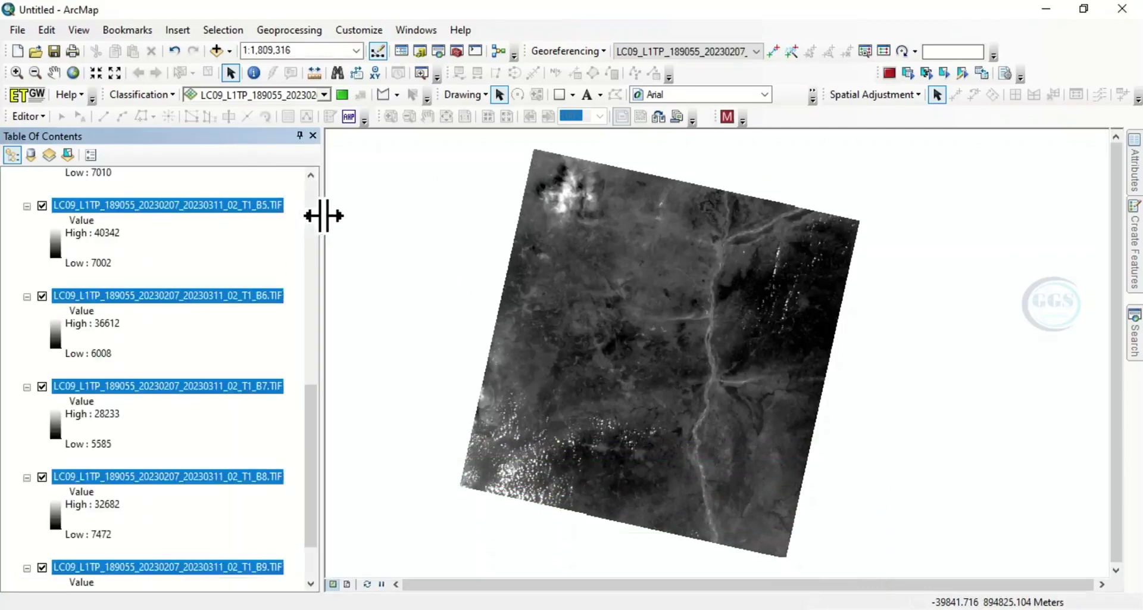
pyautogui.click(249, 231)
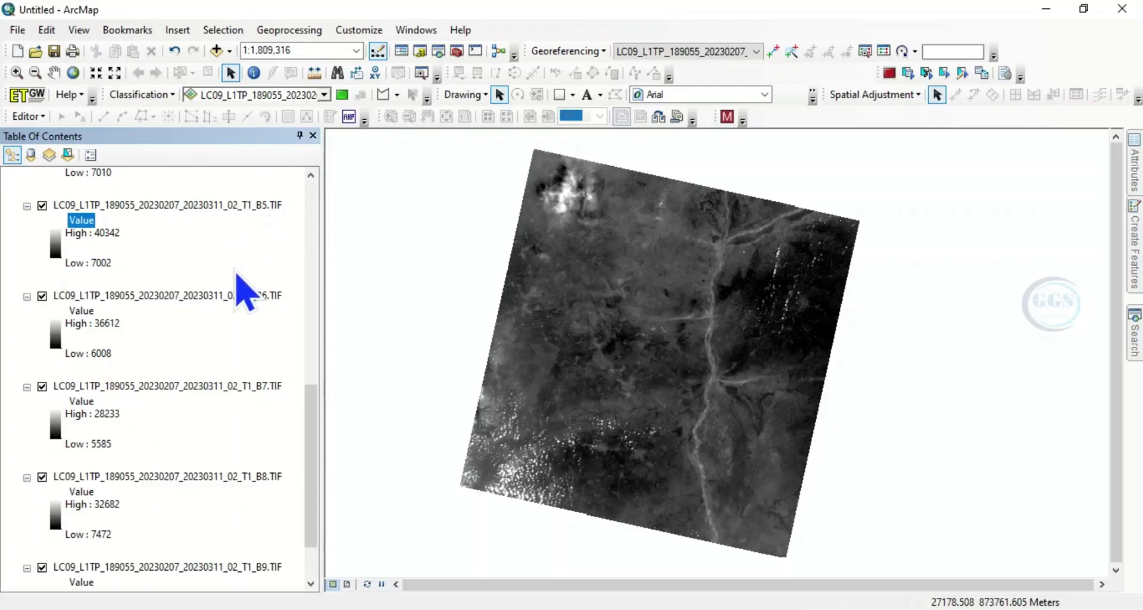
pyautogui.scroll(1, 247, 295)
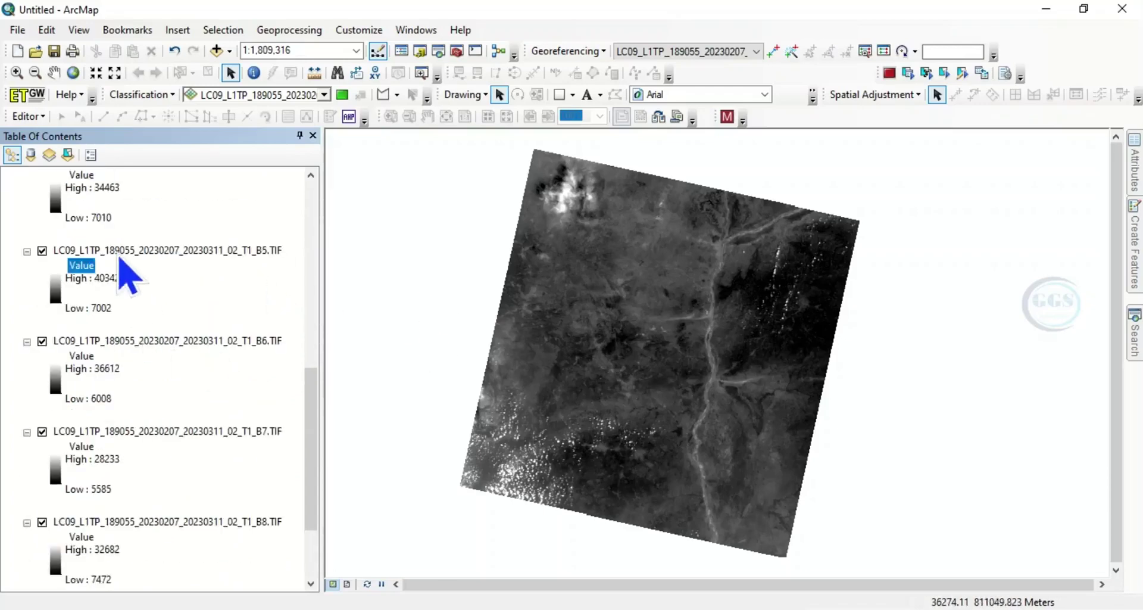
pyautogui.scroll(10, 99, 261)
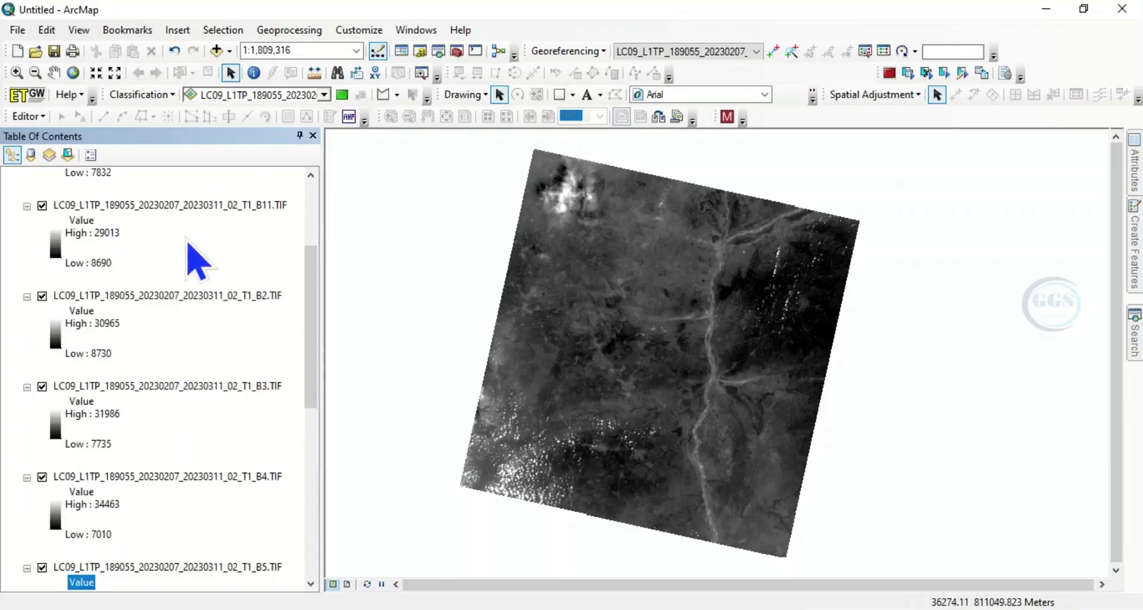
pyautogui.scroll(1, 197, 262)
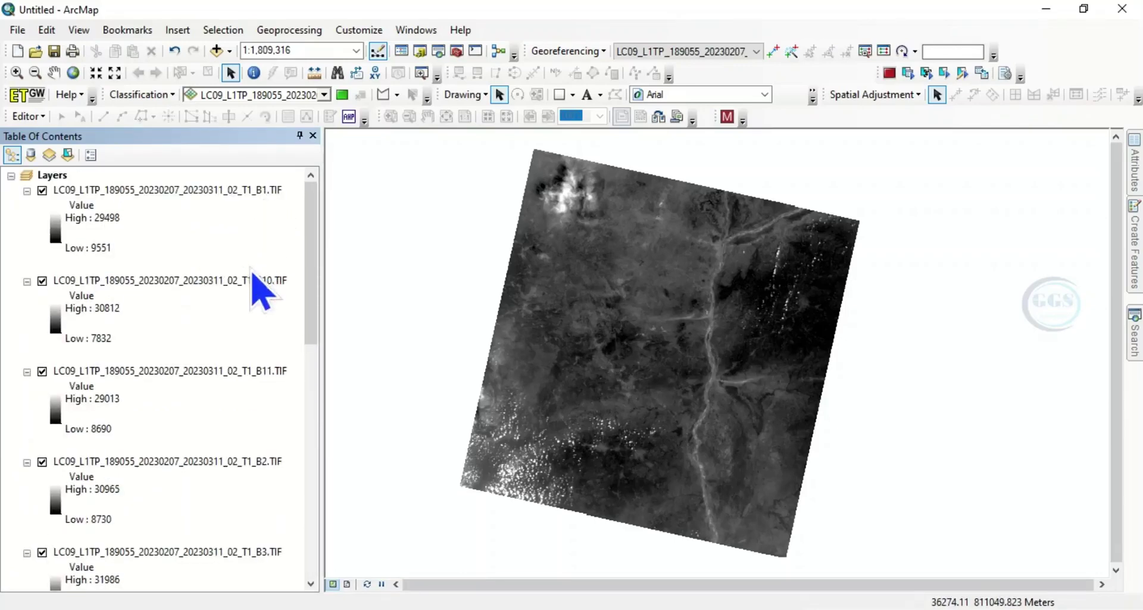
# - Review the loaded Landsat band layers in the table of contents and examine the scene image on the map
pyautogui.scroll(-4, 256, 291)
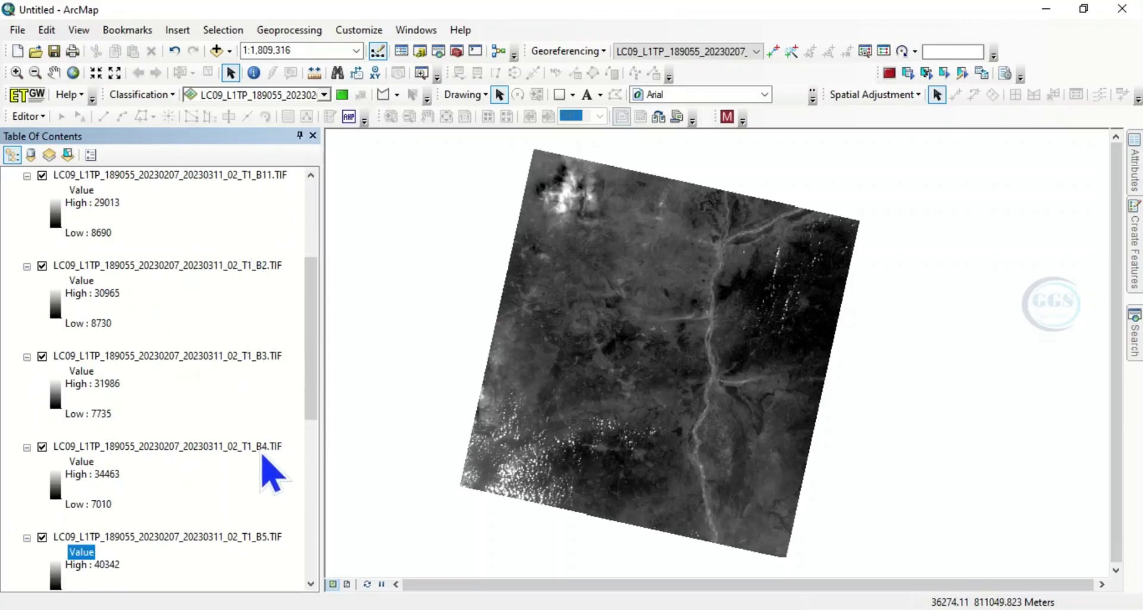
pyautogui.scroll(-2, 229, 506)
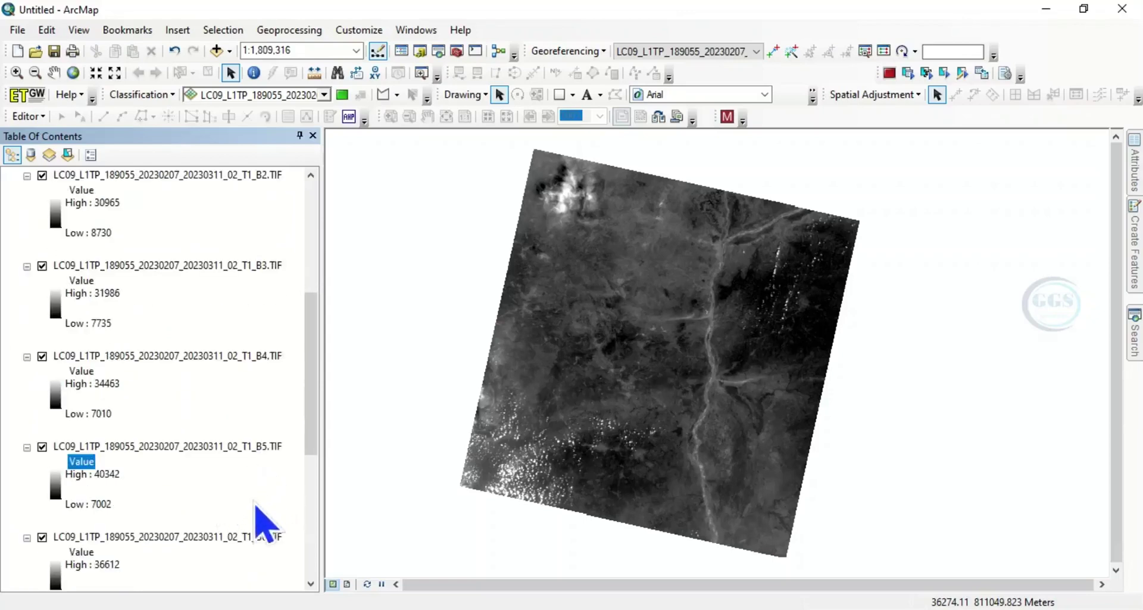
pyautogui.scroll(-3, 257, 506)
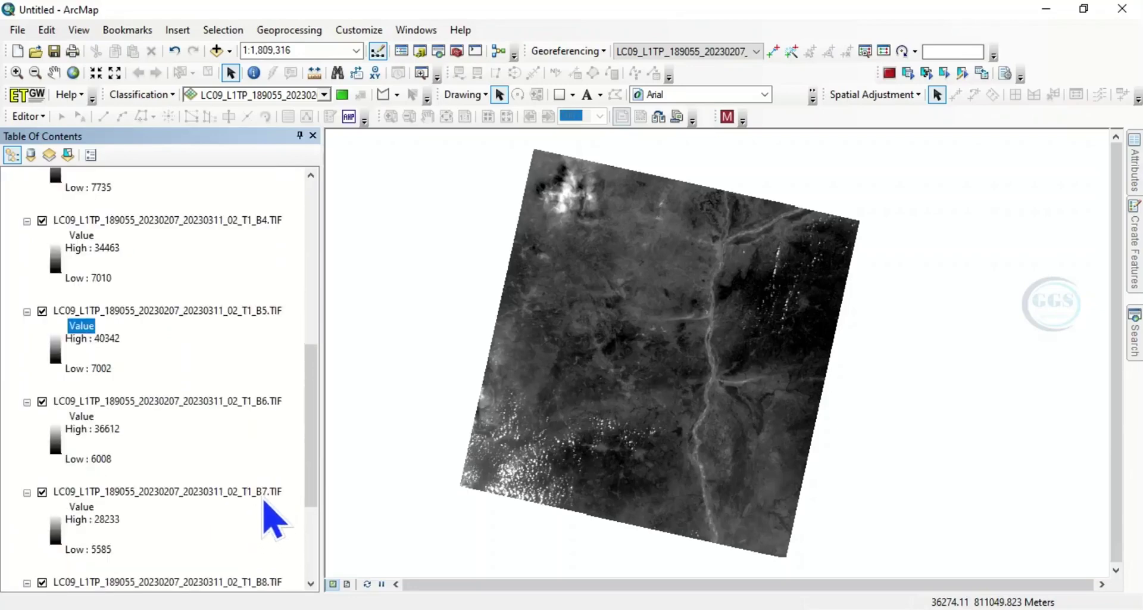
pyautogui.click(263, 493)
pyautogui.scroll(-1, 263, 503)
pyautogui.keyDown('ctrl'); pyautogui.click(247, 537); pyautogui.keyUp('ctrl')
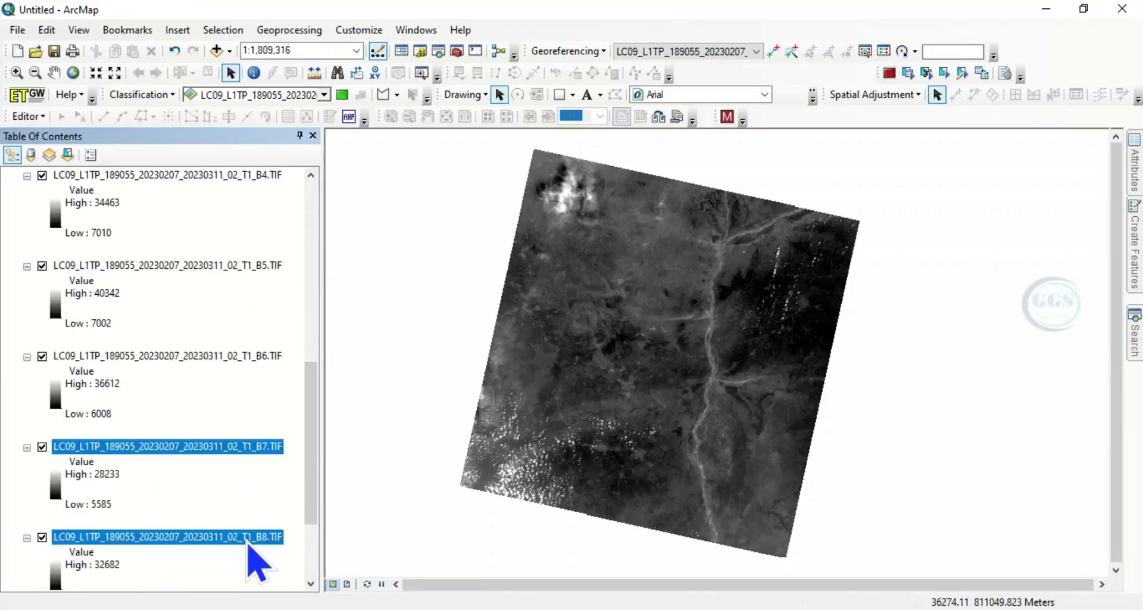
pyautogui.scroll(10, 268, 510)
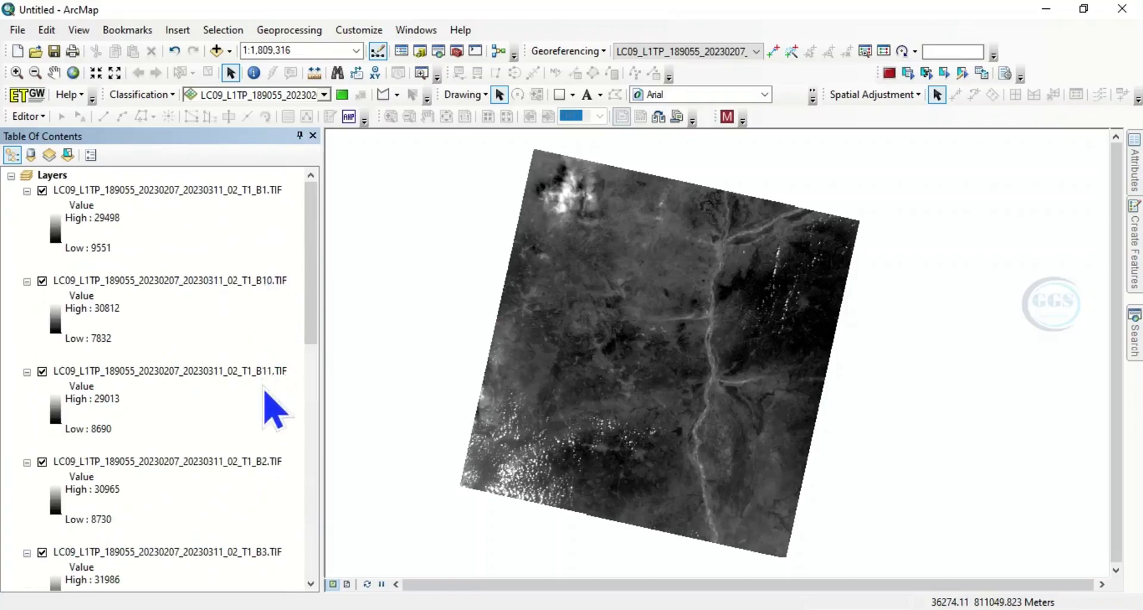
pyautogui.scroll(-3, 271, 429)
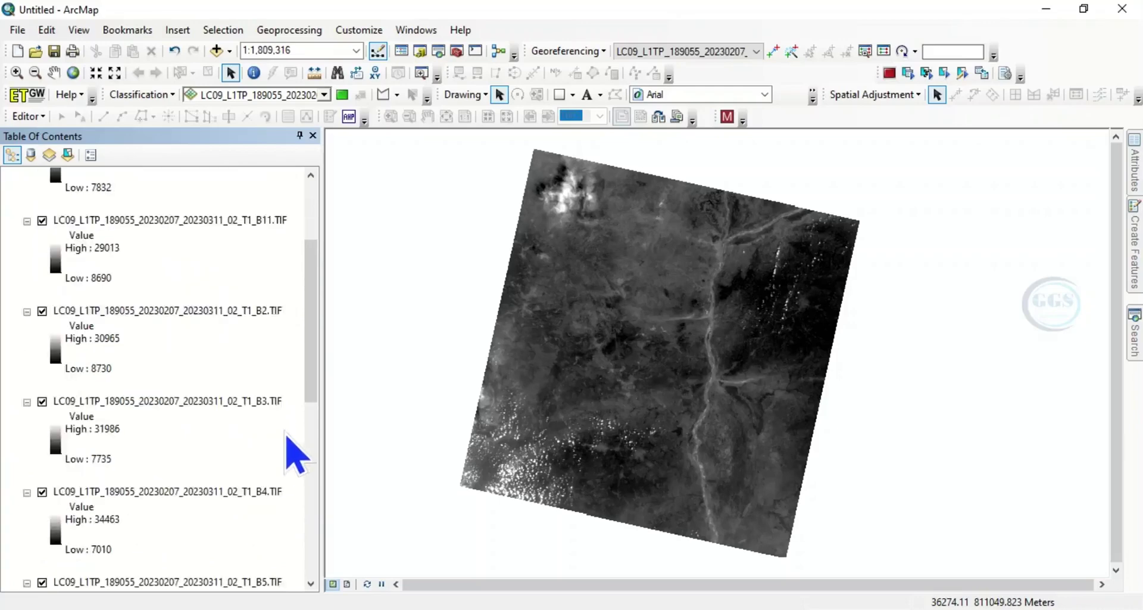
pyautogui.scroll(-2, 287, 435)
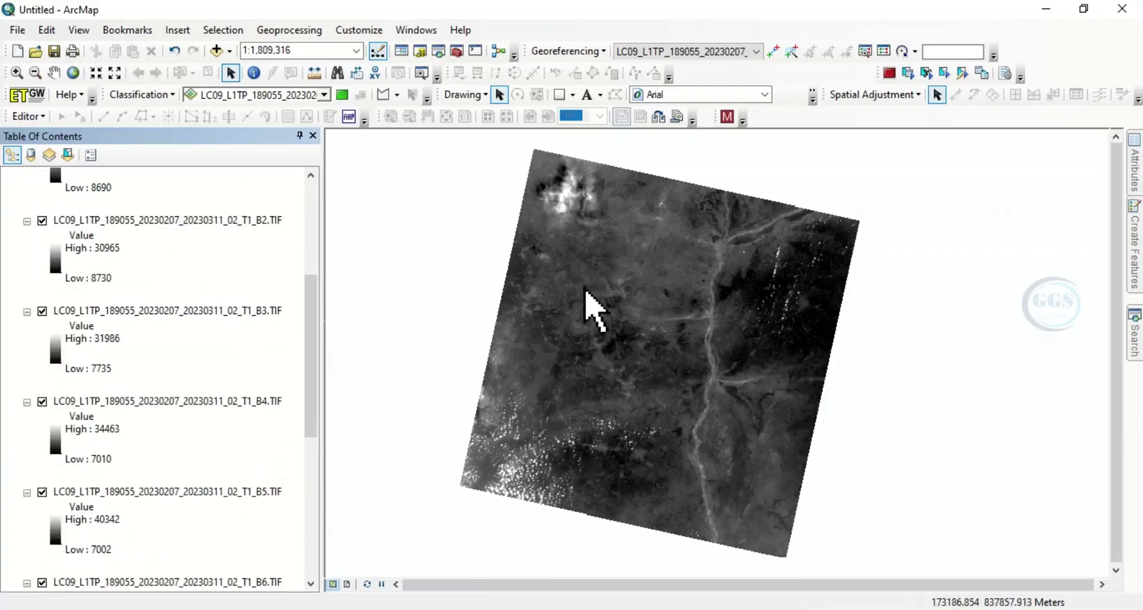
pyautogui.scroll(5, 153, 286)
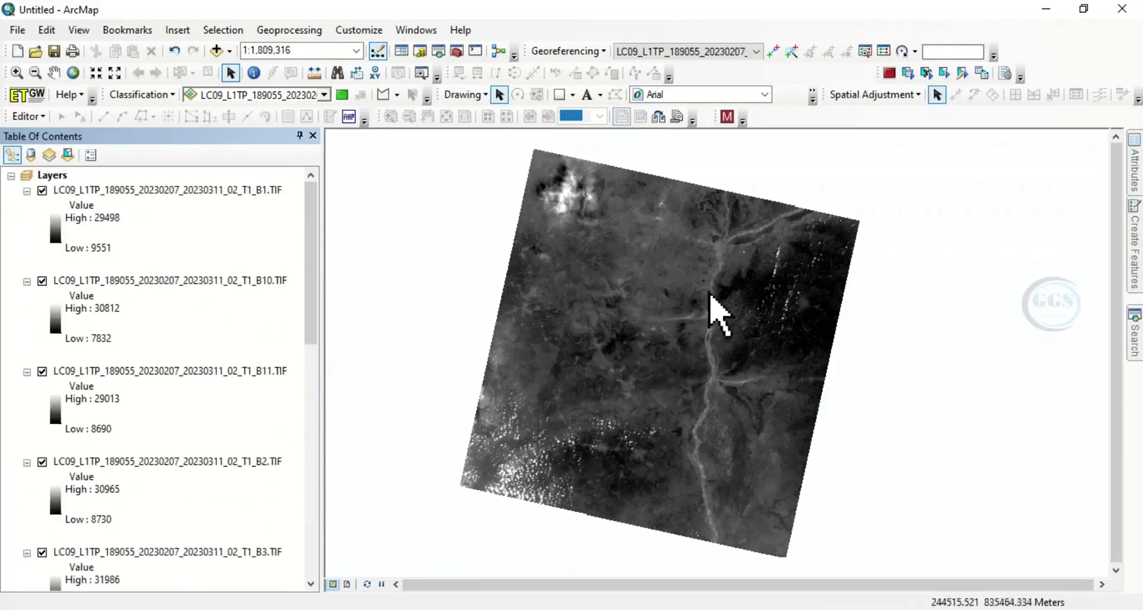
pyautogui.scroll(2, 715, 309)
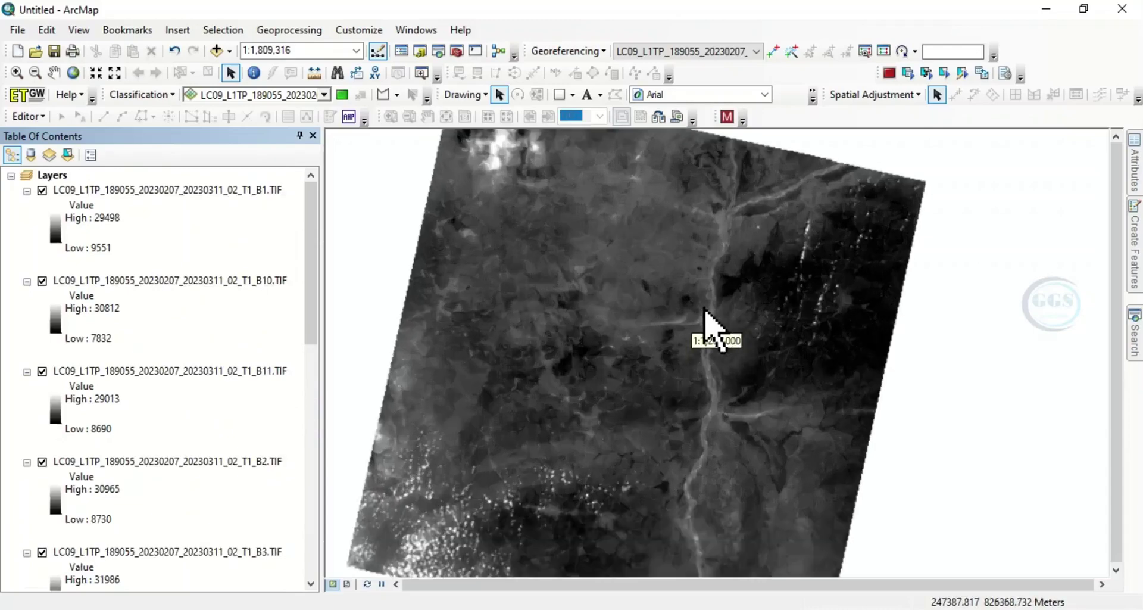